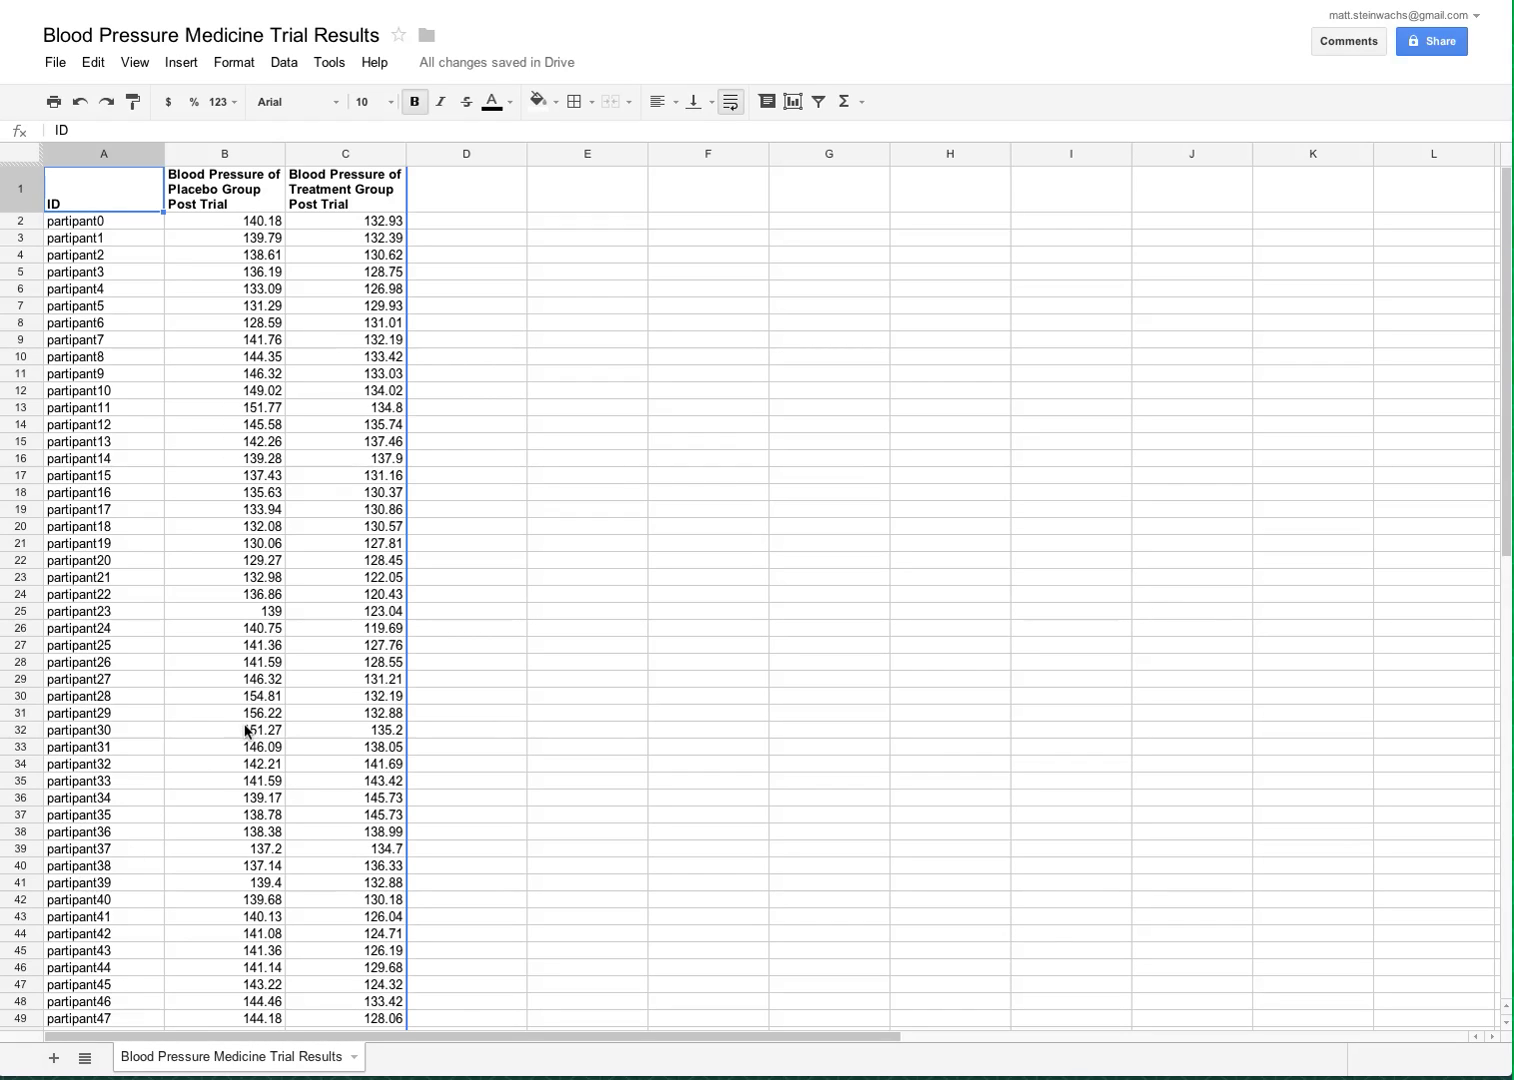
# Copy the trial table A1:C53 in Google Sheets and switch to the SeeIt page.
pyautogui.scroll(-4, 245, 732)
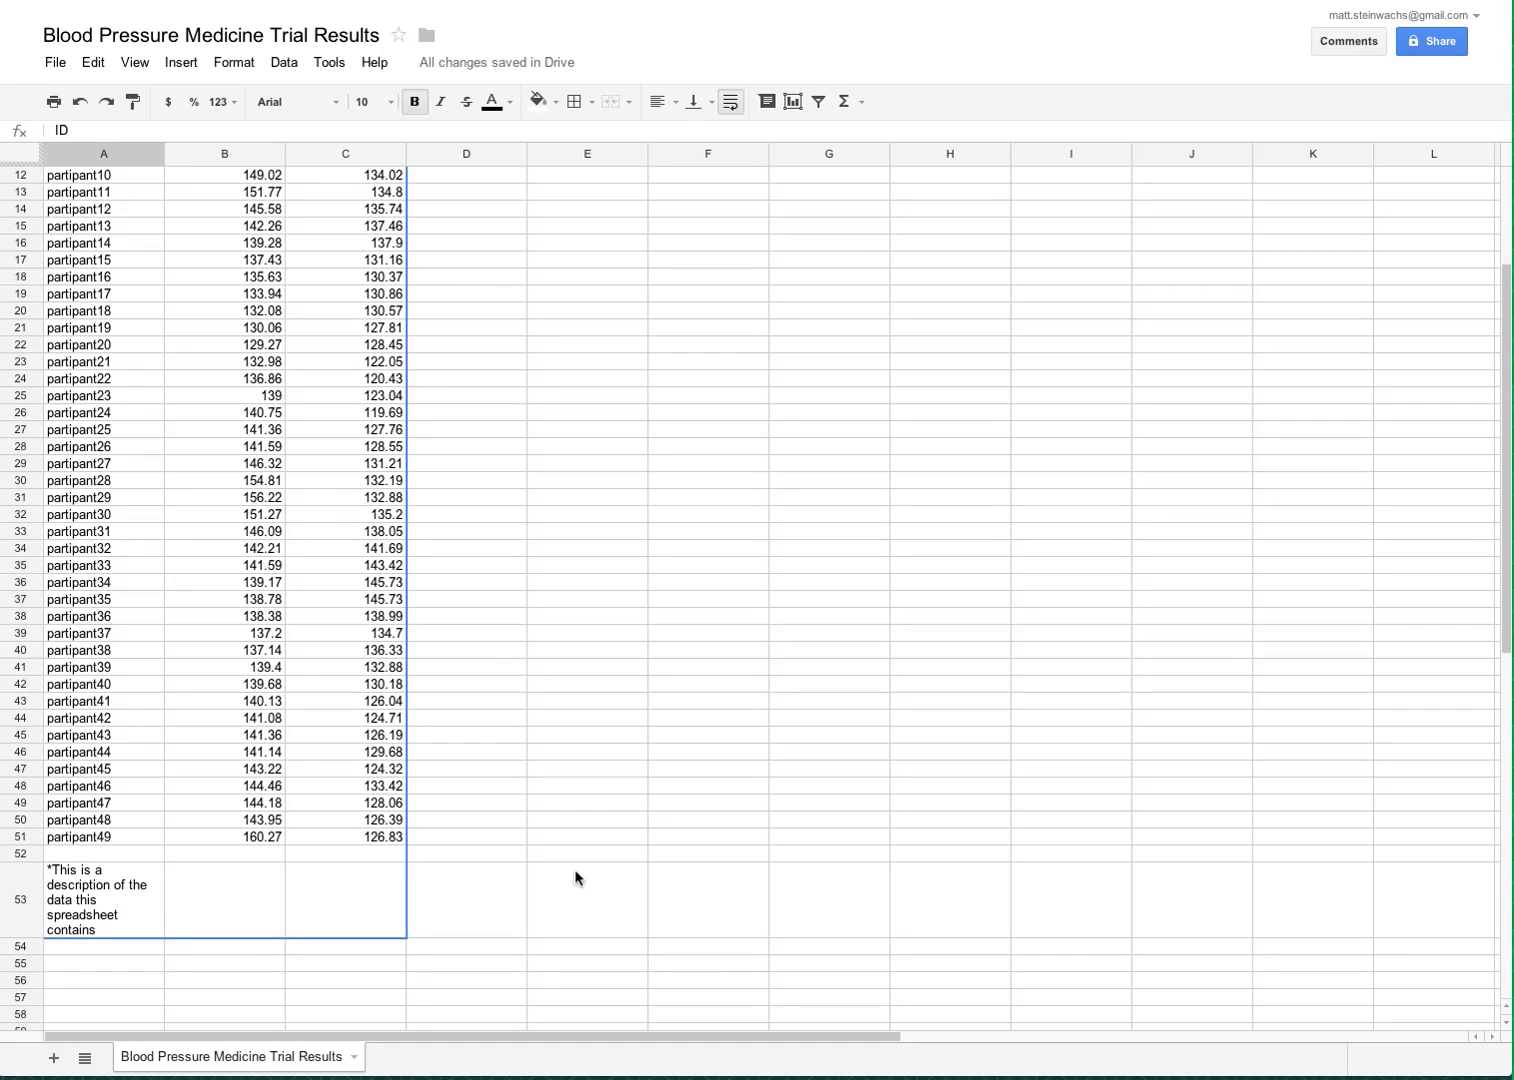
pyautogui.scroll(5, 576, 877)
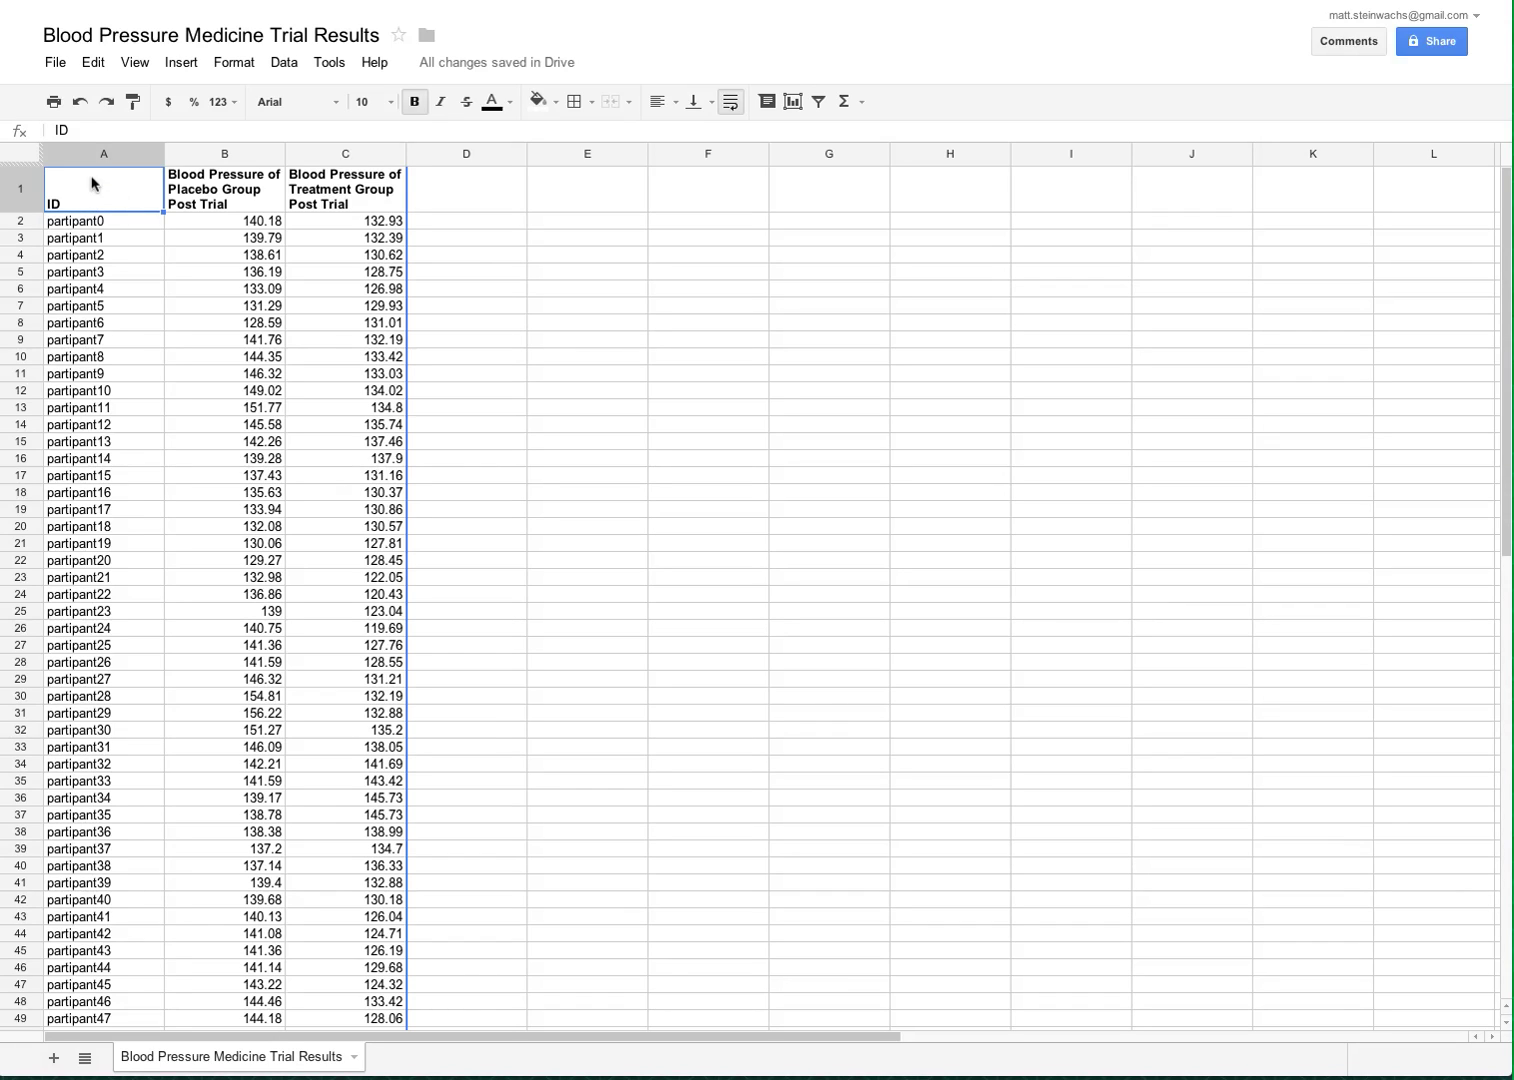
pyautogui.scroll(-5, 290, 550)
pyautogui.moveTo(365, 857); pyautogui.dragTo(367, 860)
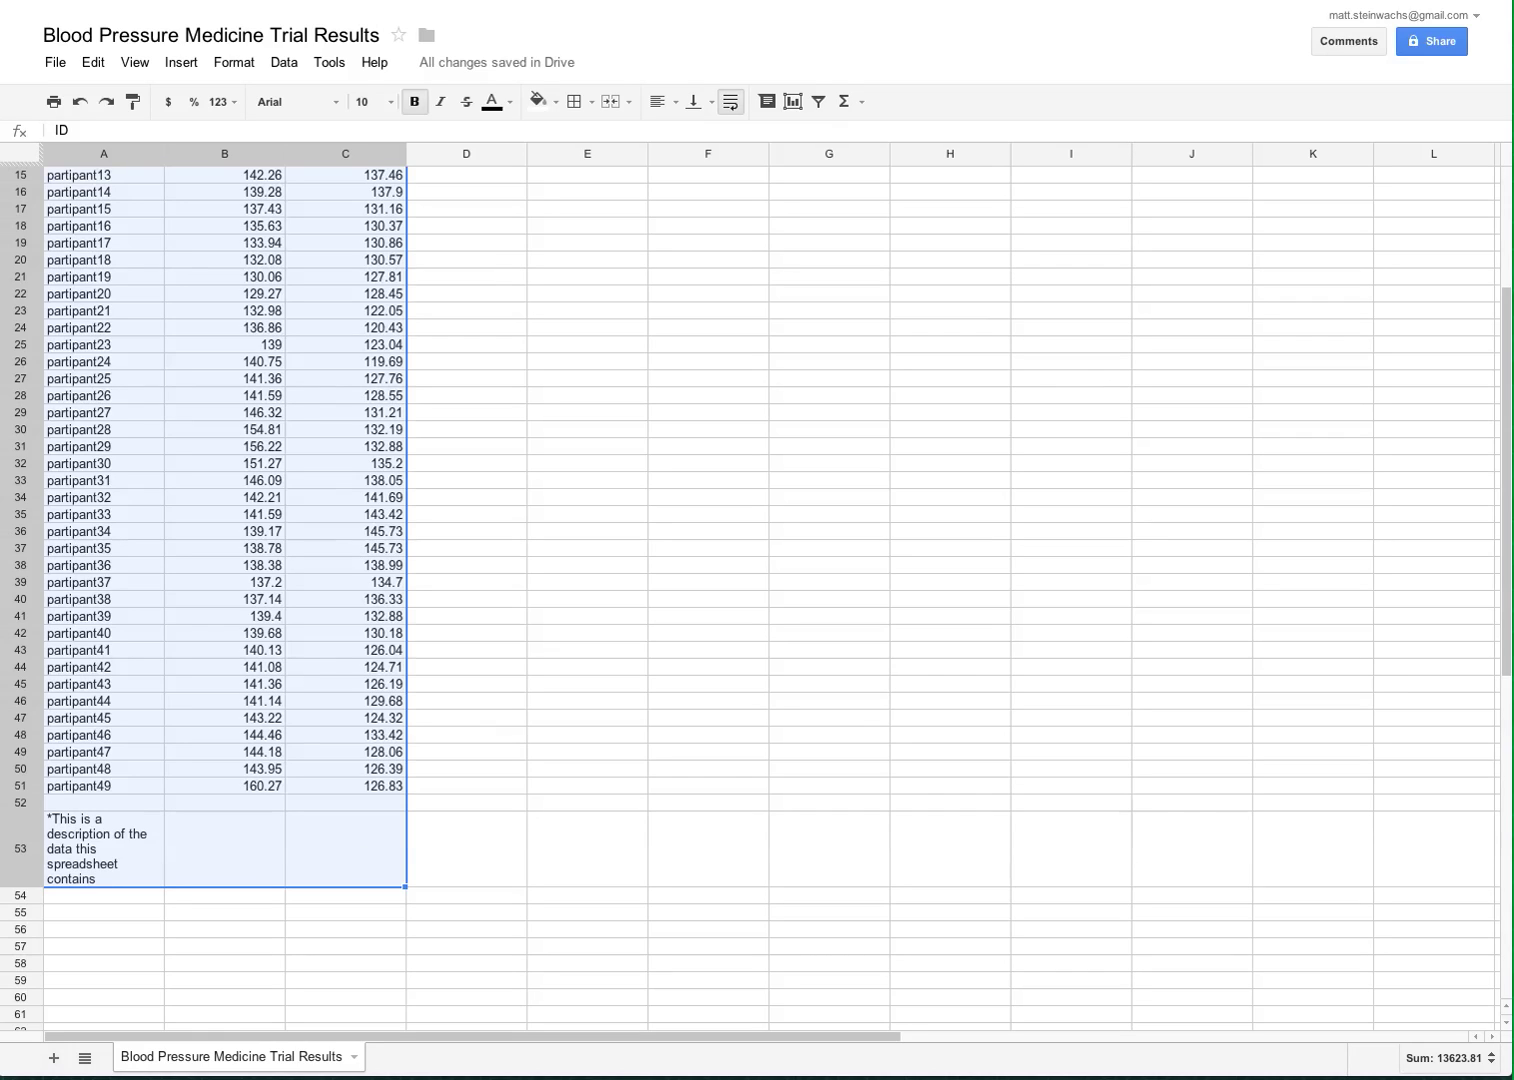
pyautogui.hotkey('alt', 'Tab')
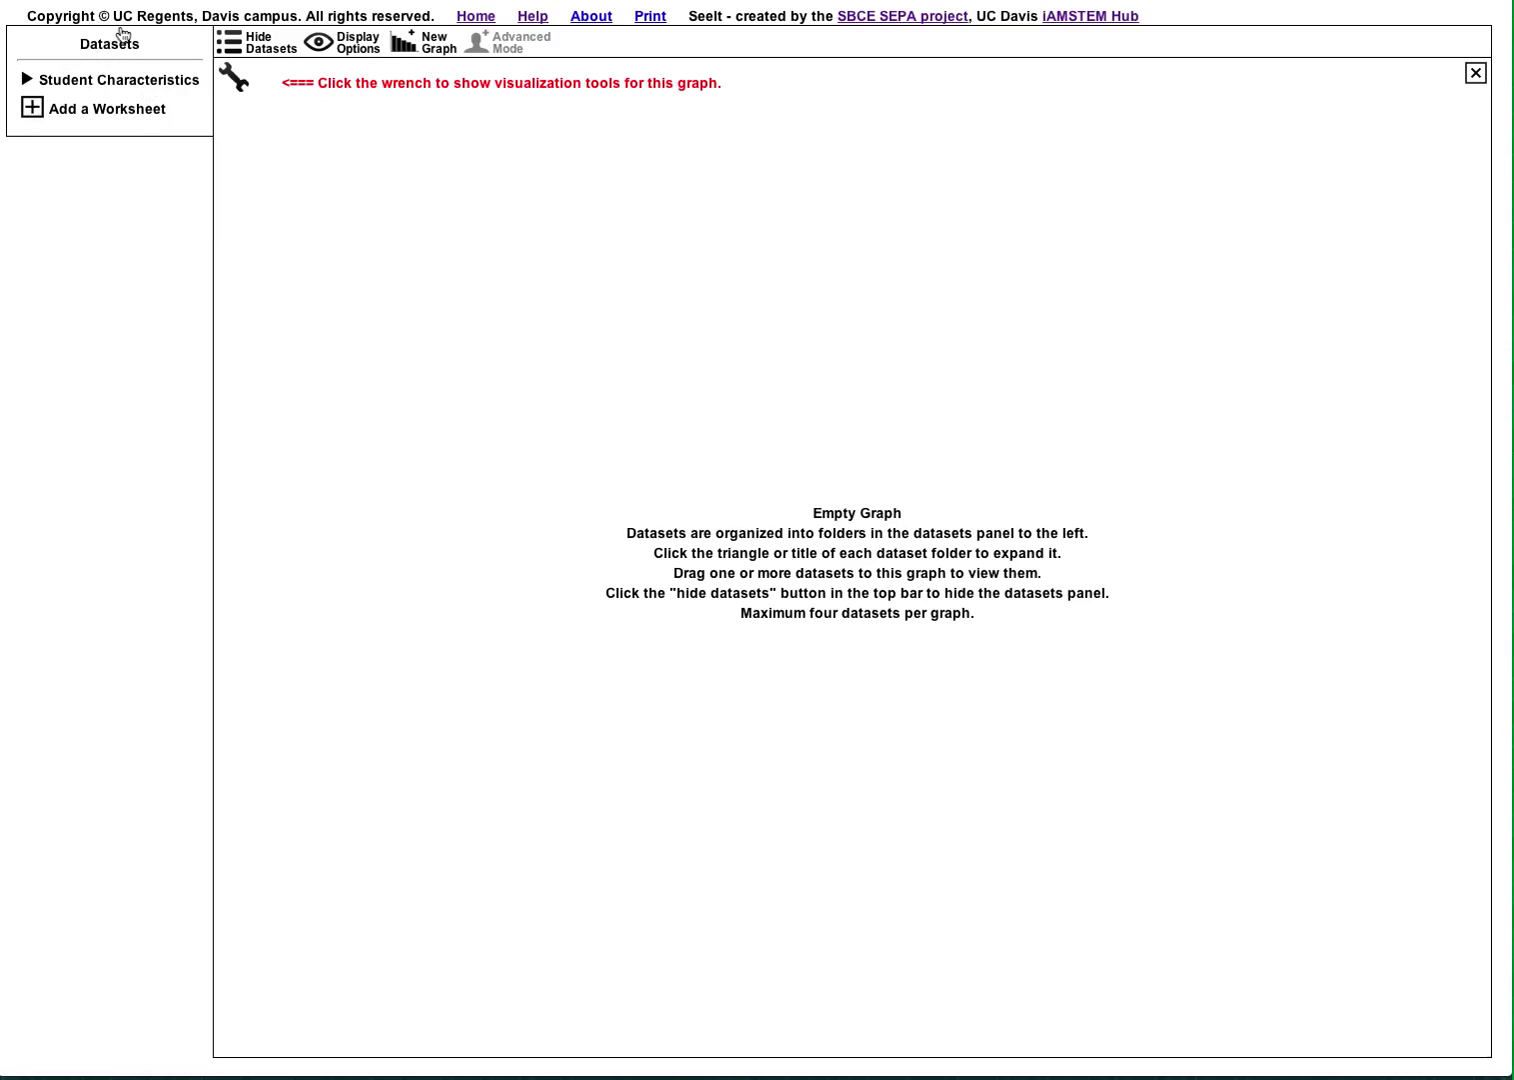
# Paste the trial data into a new worksheet titled 'Blood Pressure Medicine Trials' with first column as labels, and load it.
pyautogui.click(32, 108)
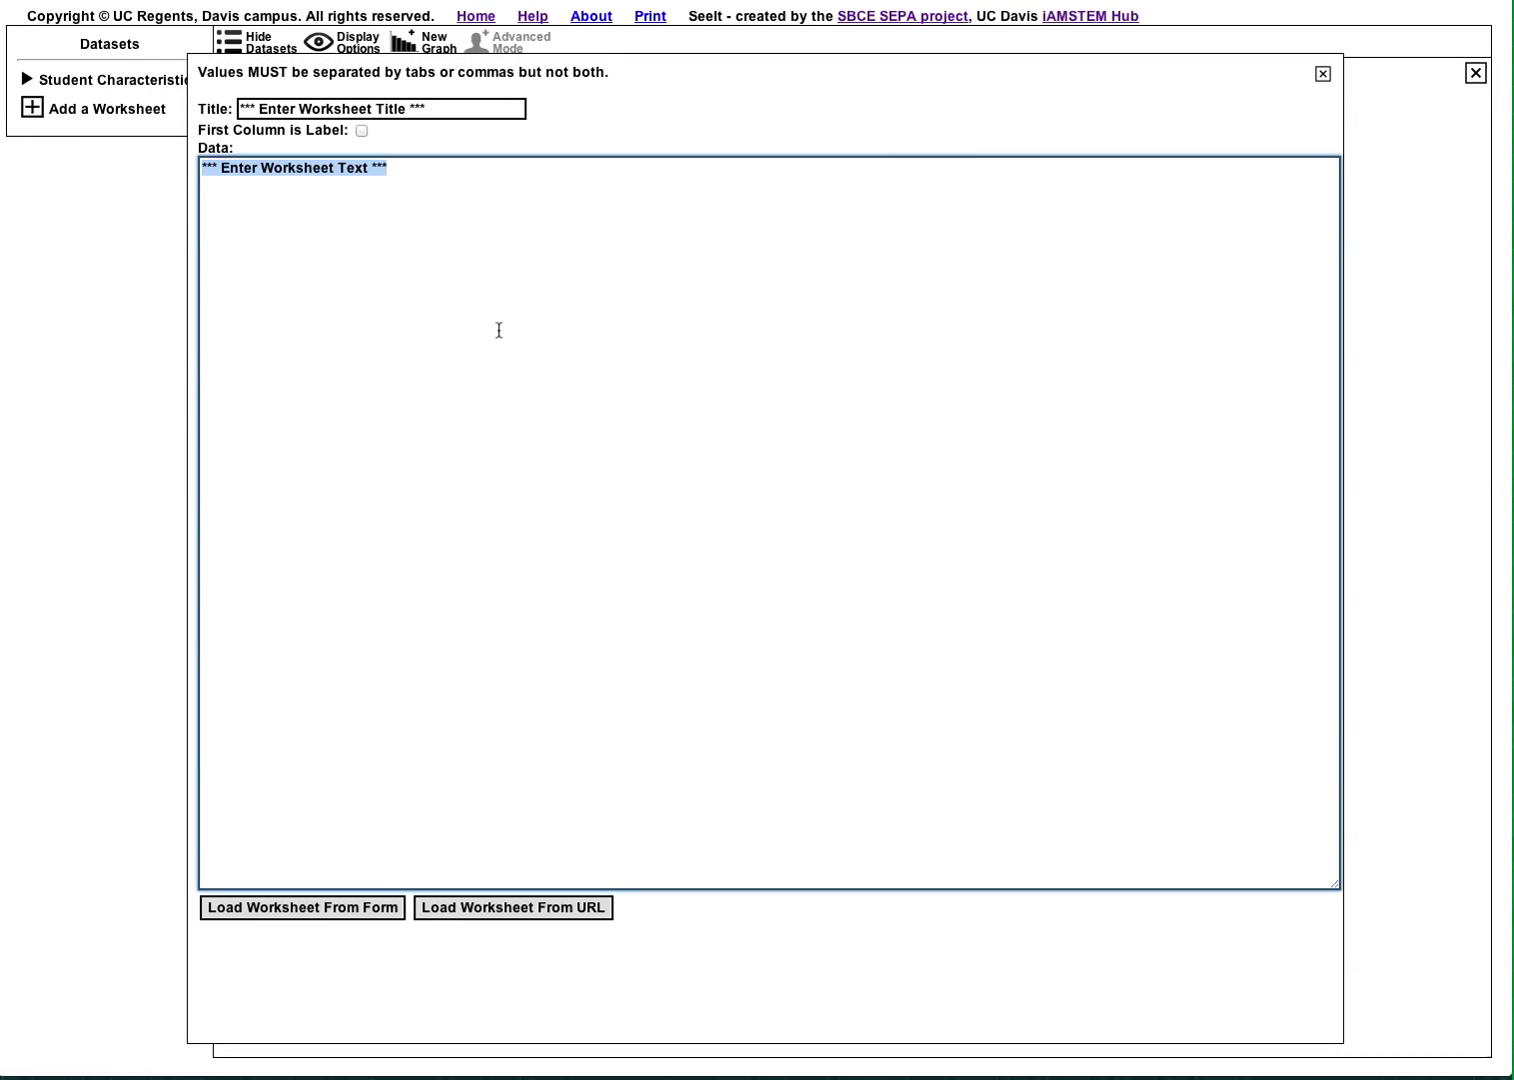
pyautogui.hotkey('ctrl', 'v')
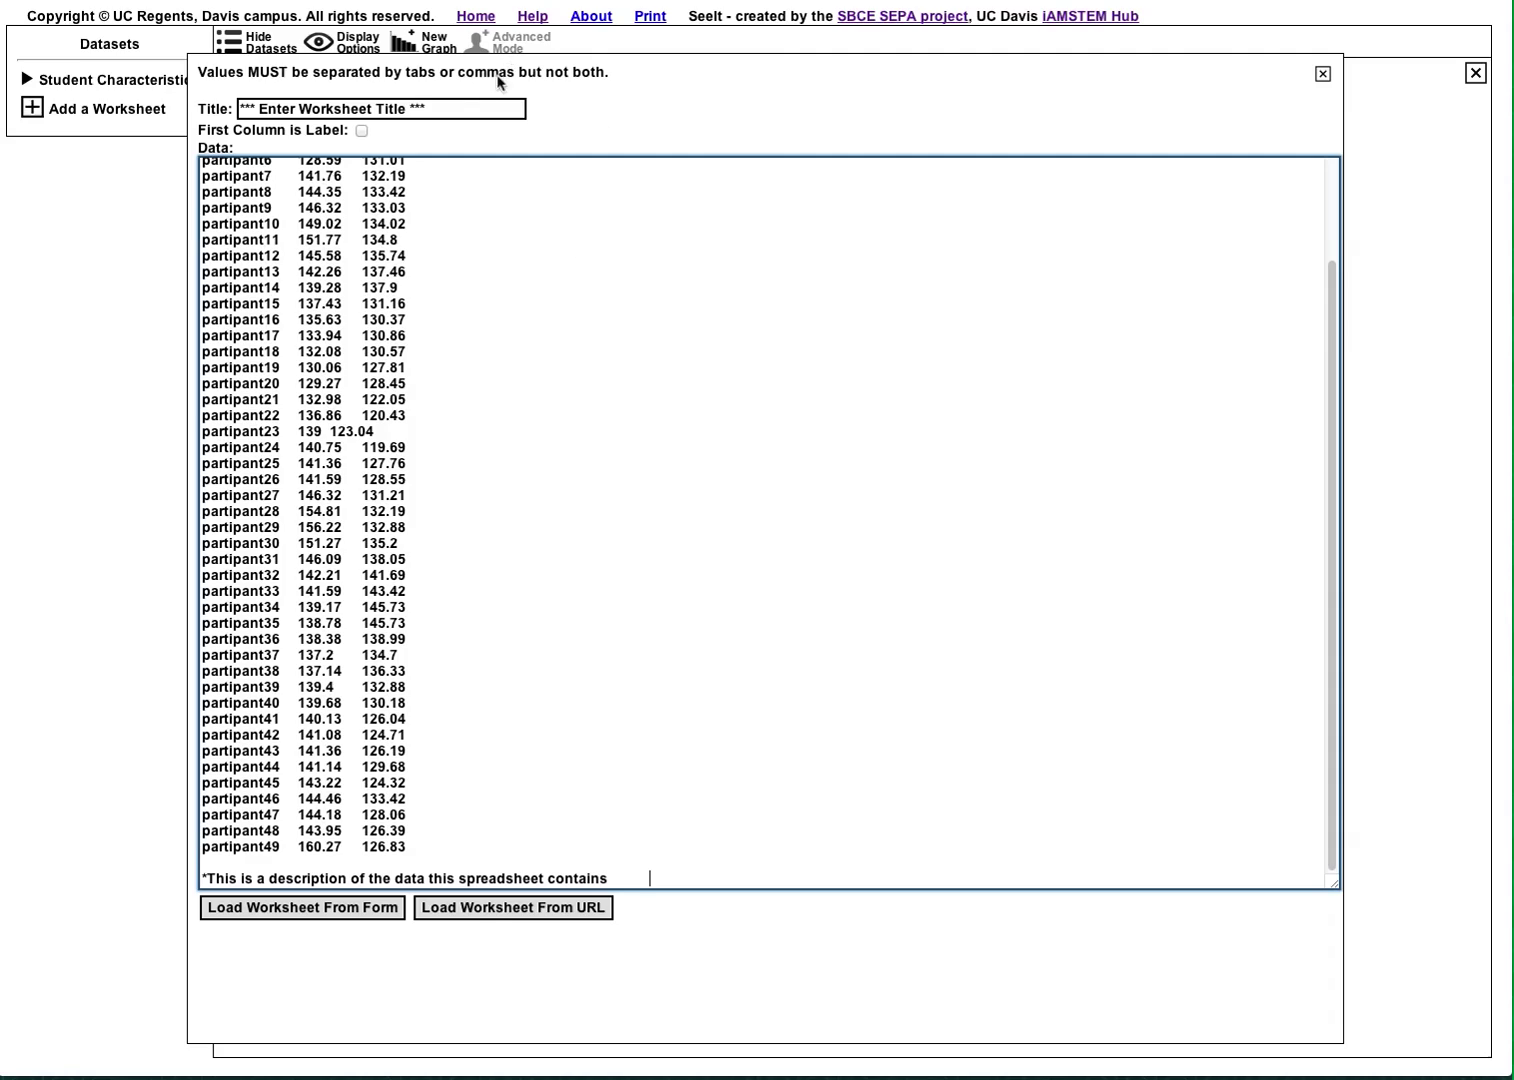
pyautogui.click(457, 108)
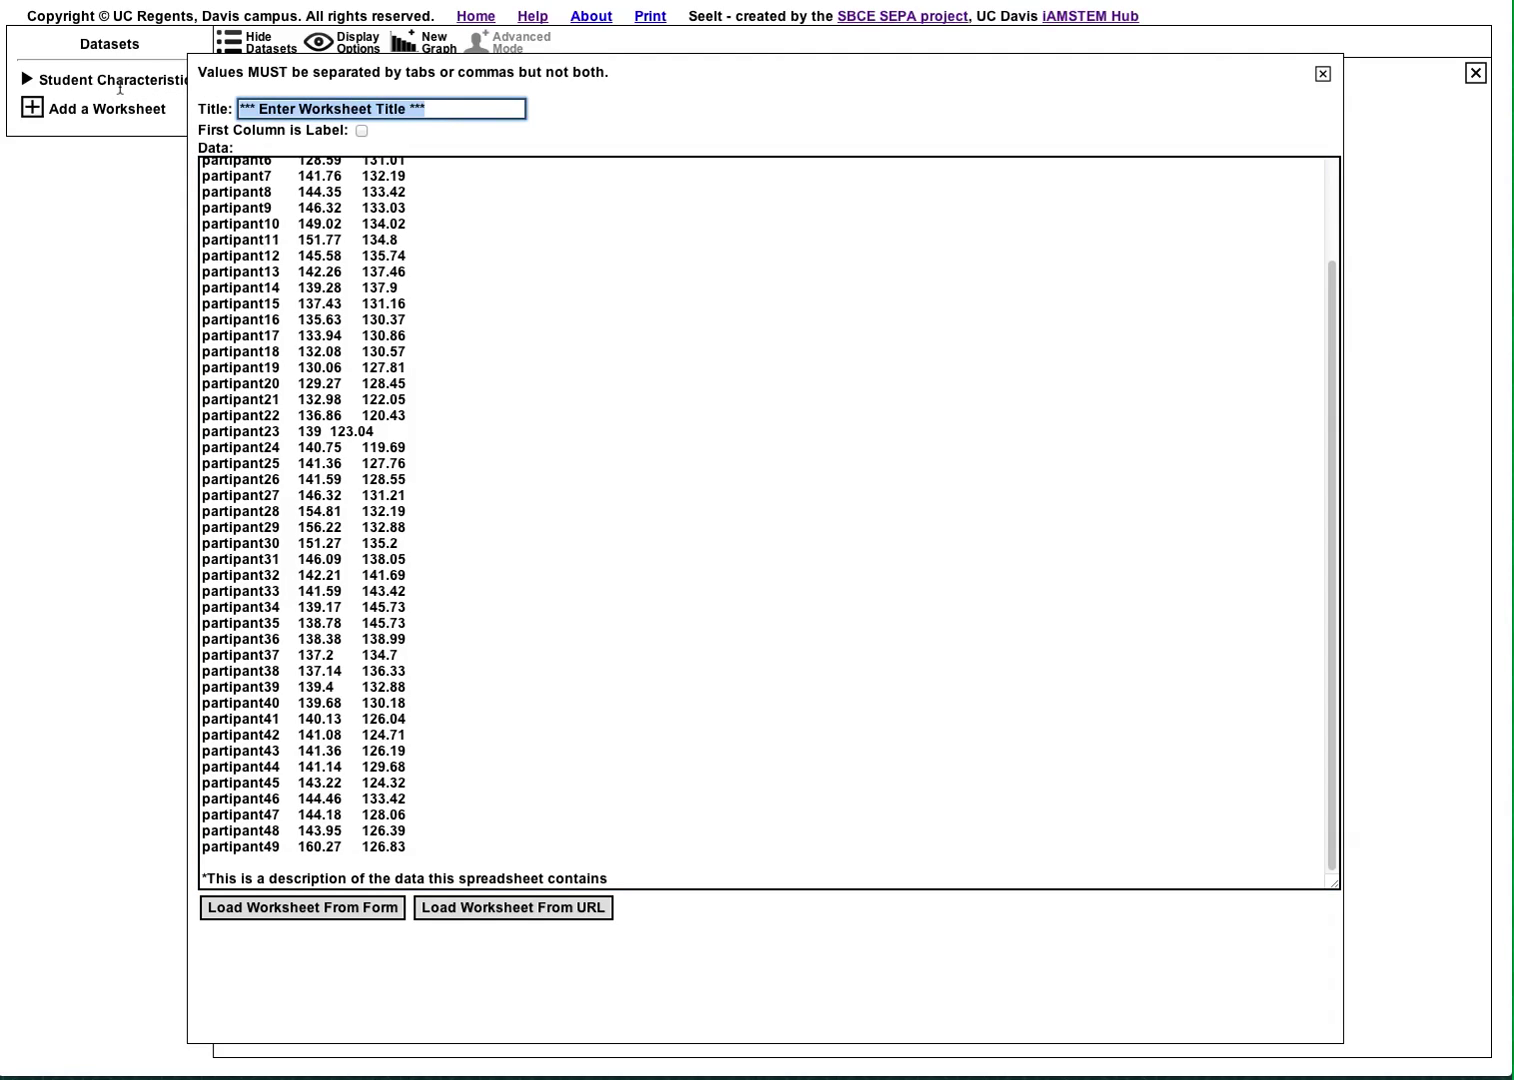
pyautogui.write('Blood Pressur')
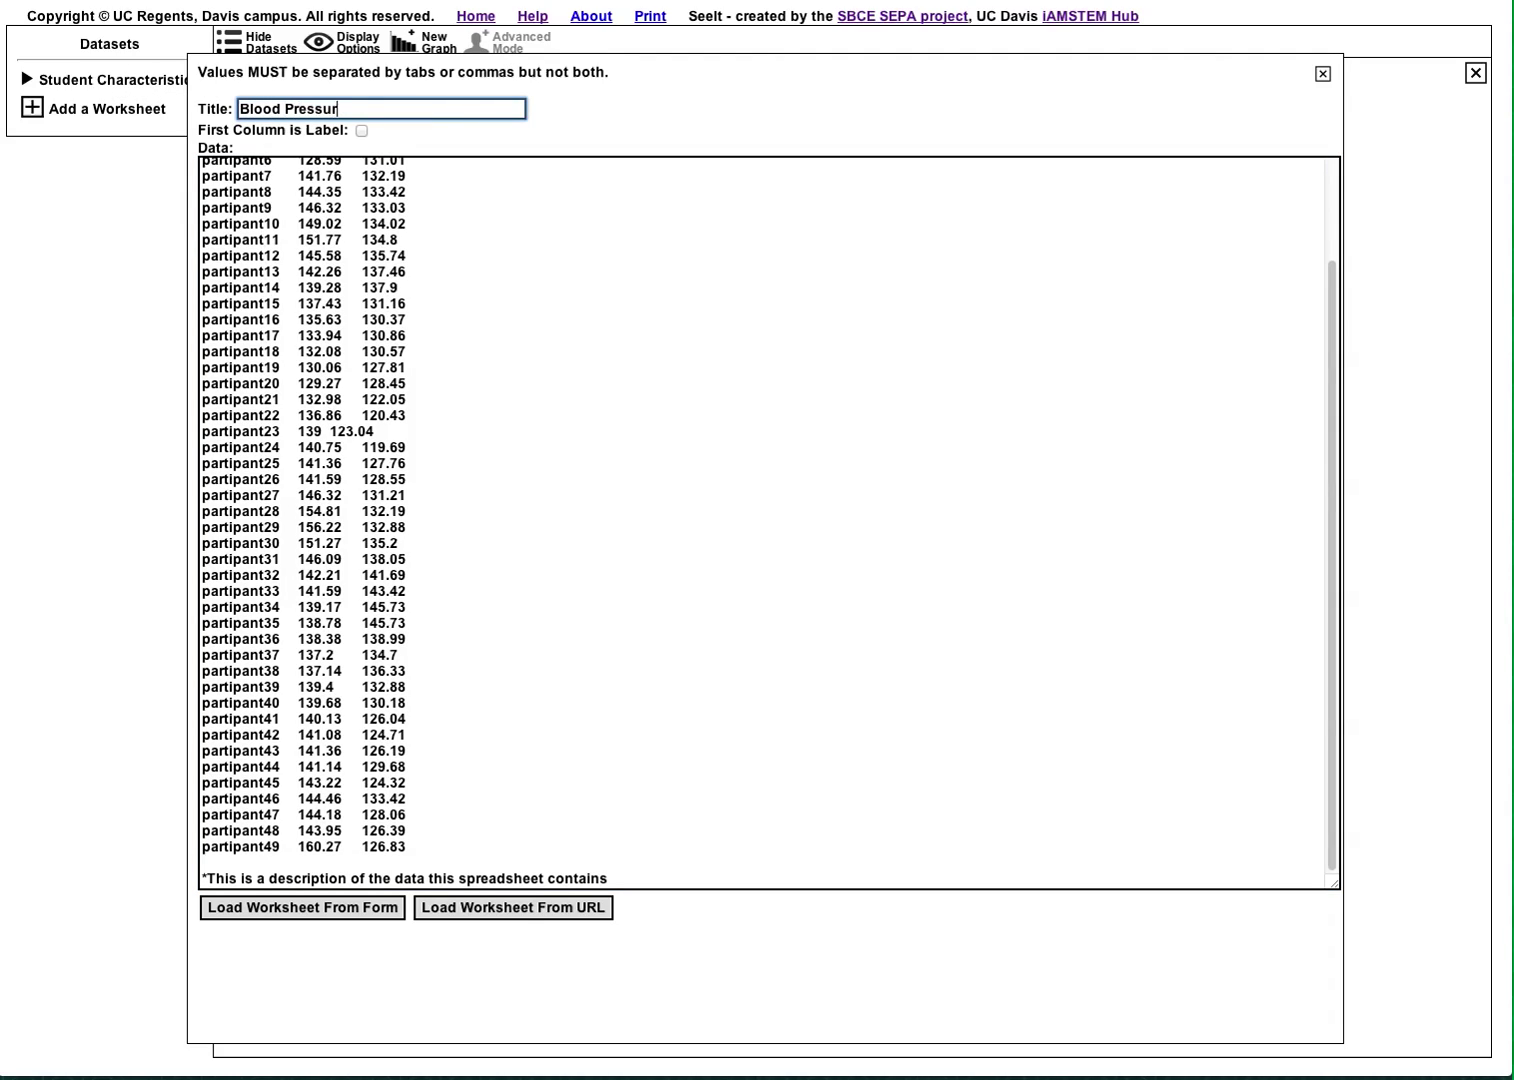
pyautogui.write('e Medicine ')
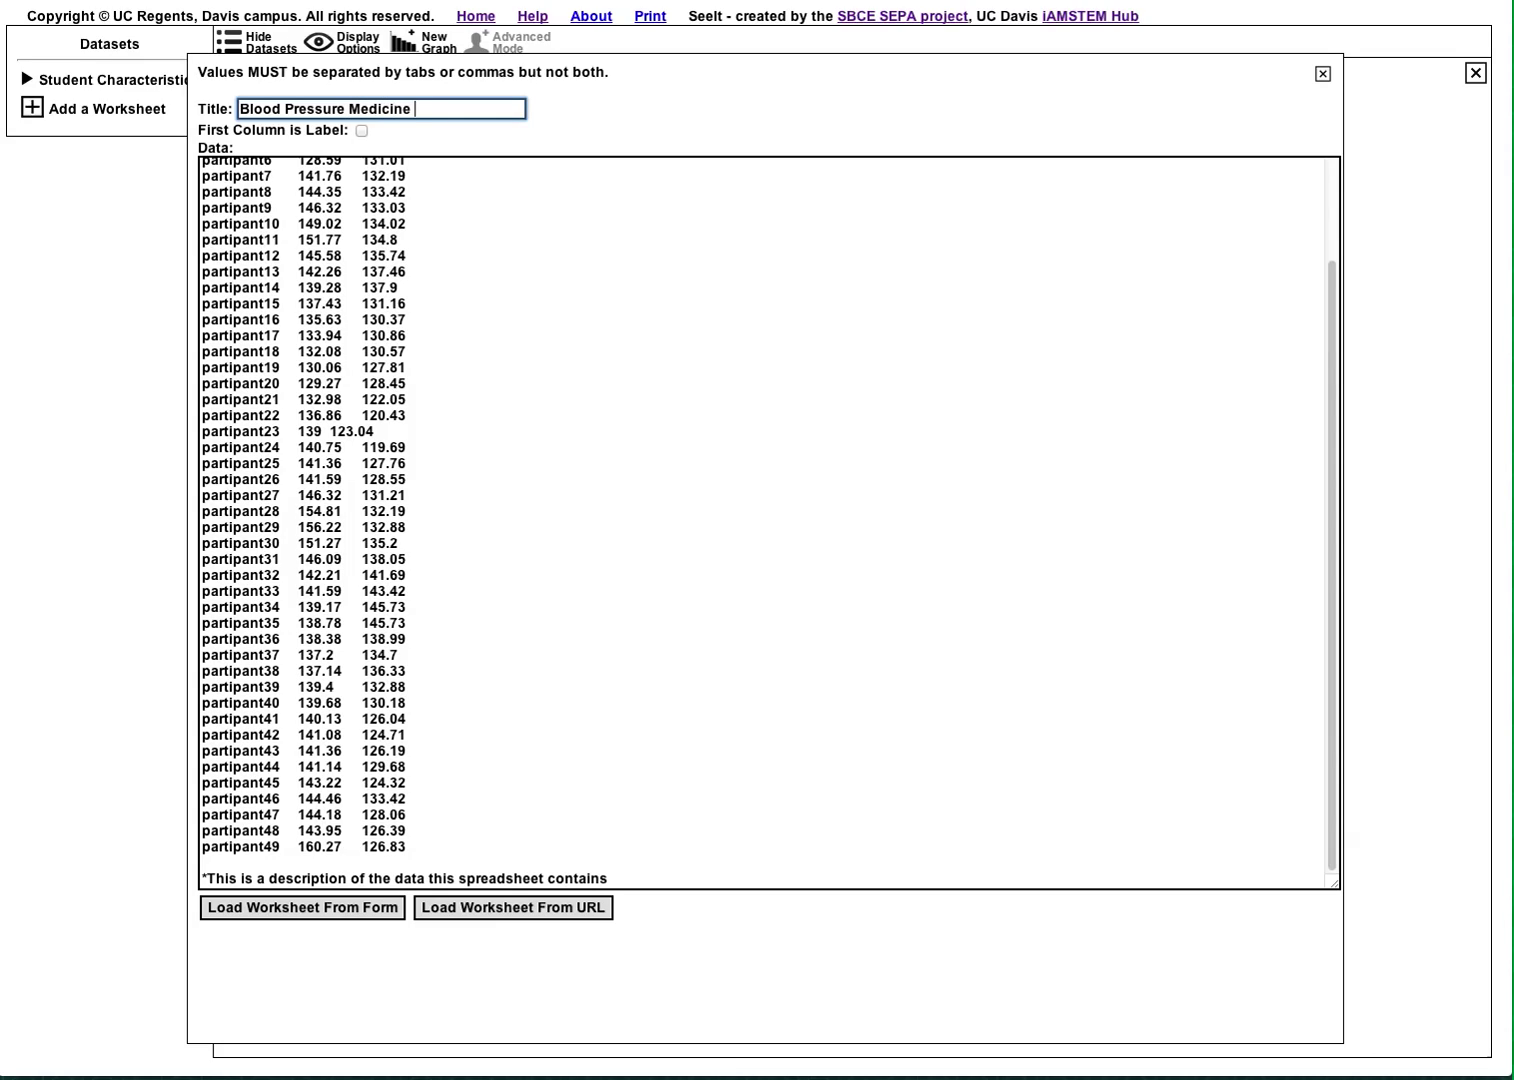
pyautogui.write('Trials')
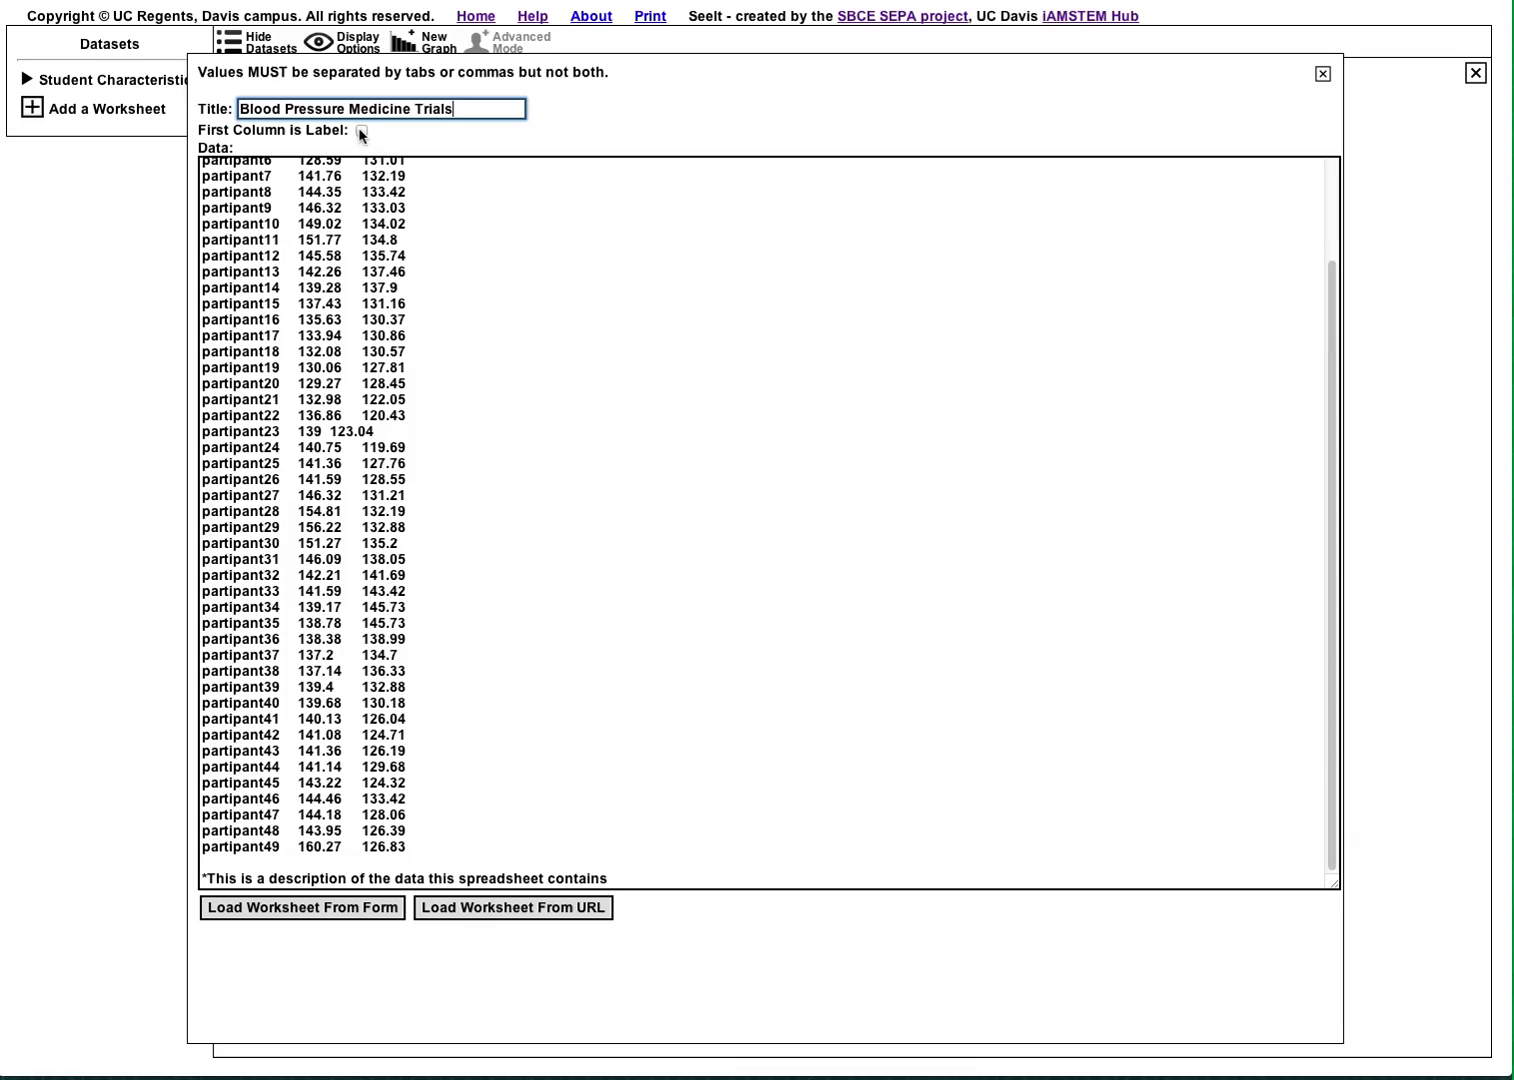
pyautogui.scroll(1, 254, 296)
pyautogui.scroll(3, 254, 296)
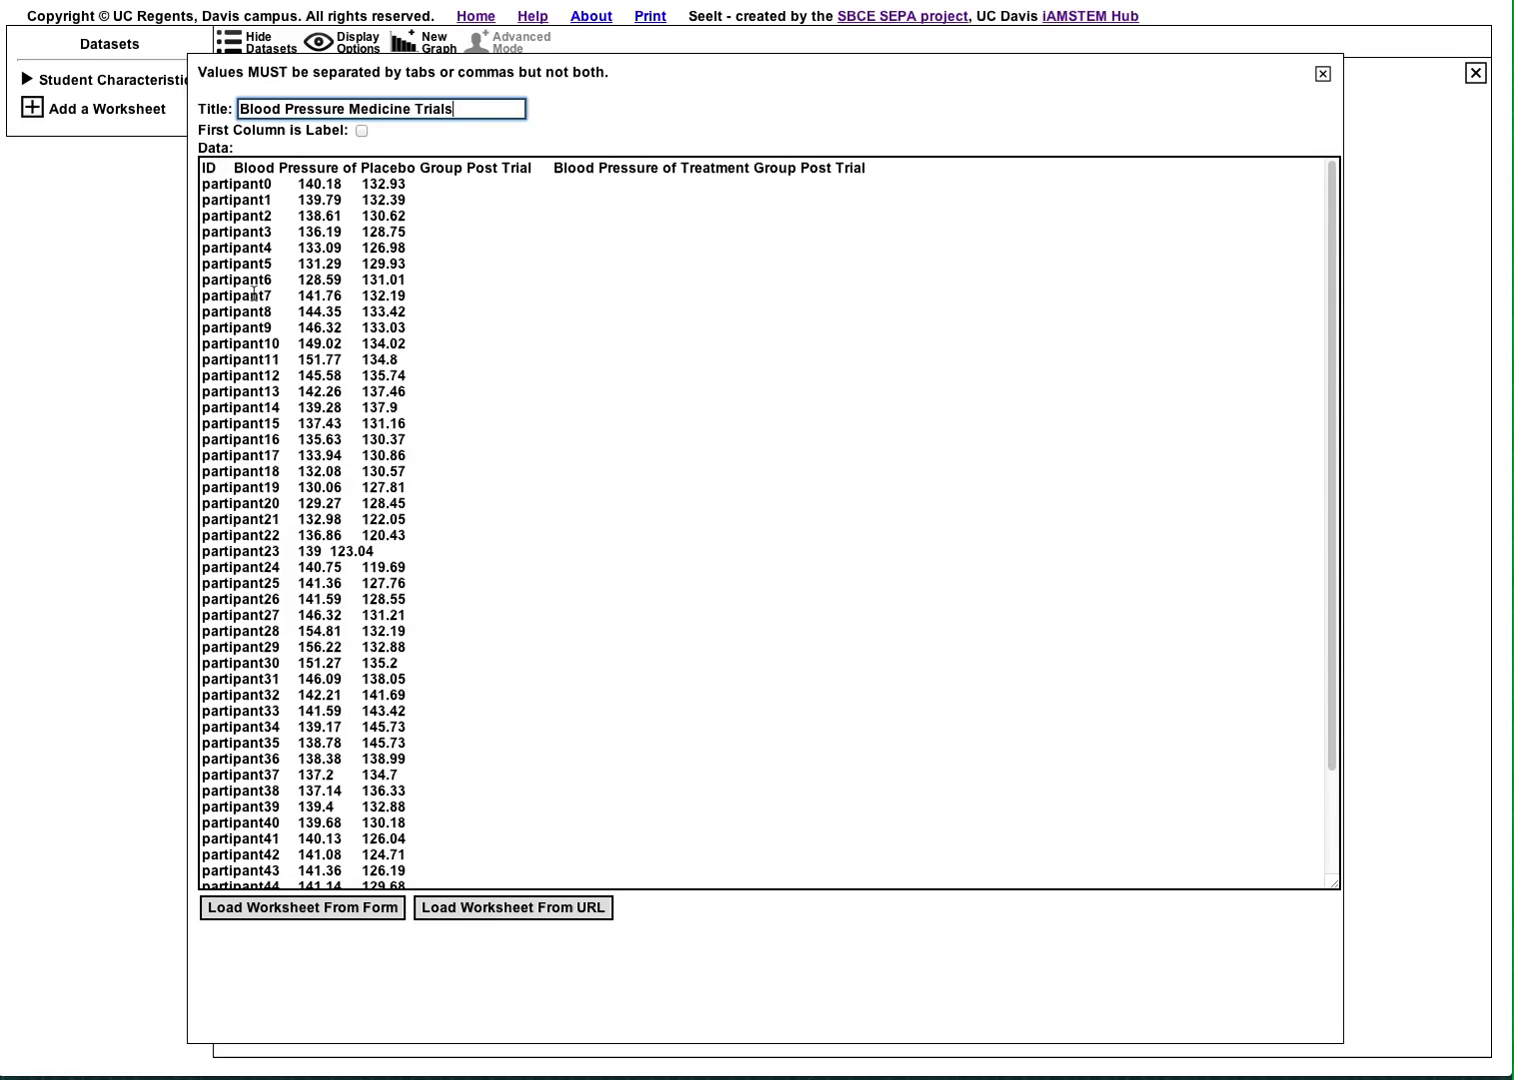
pyautogui.click(363, 133)
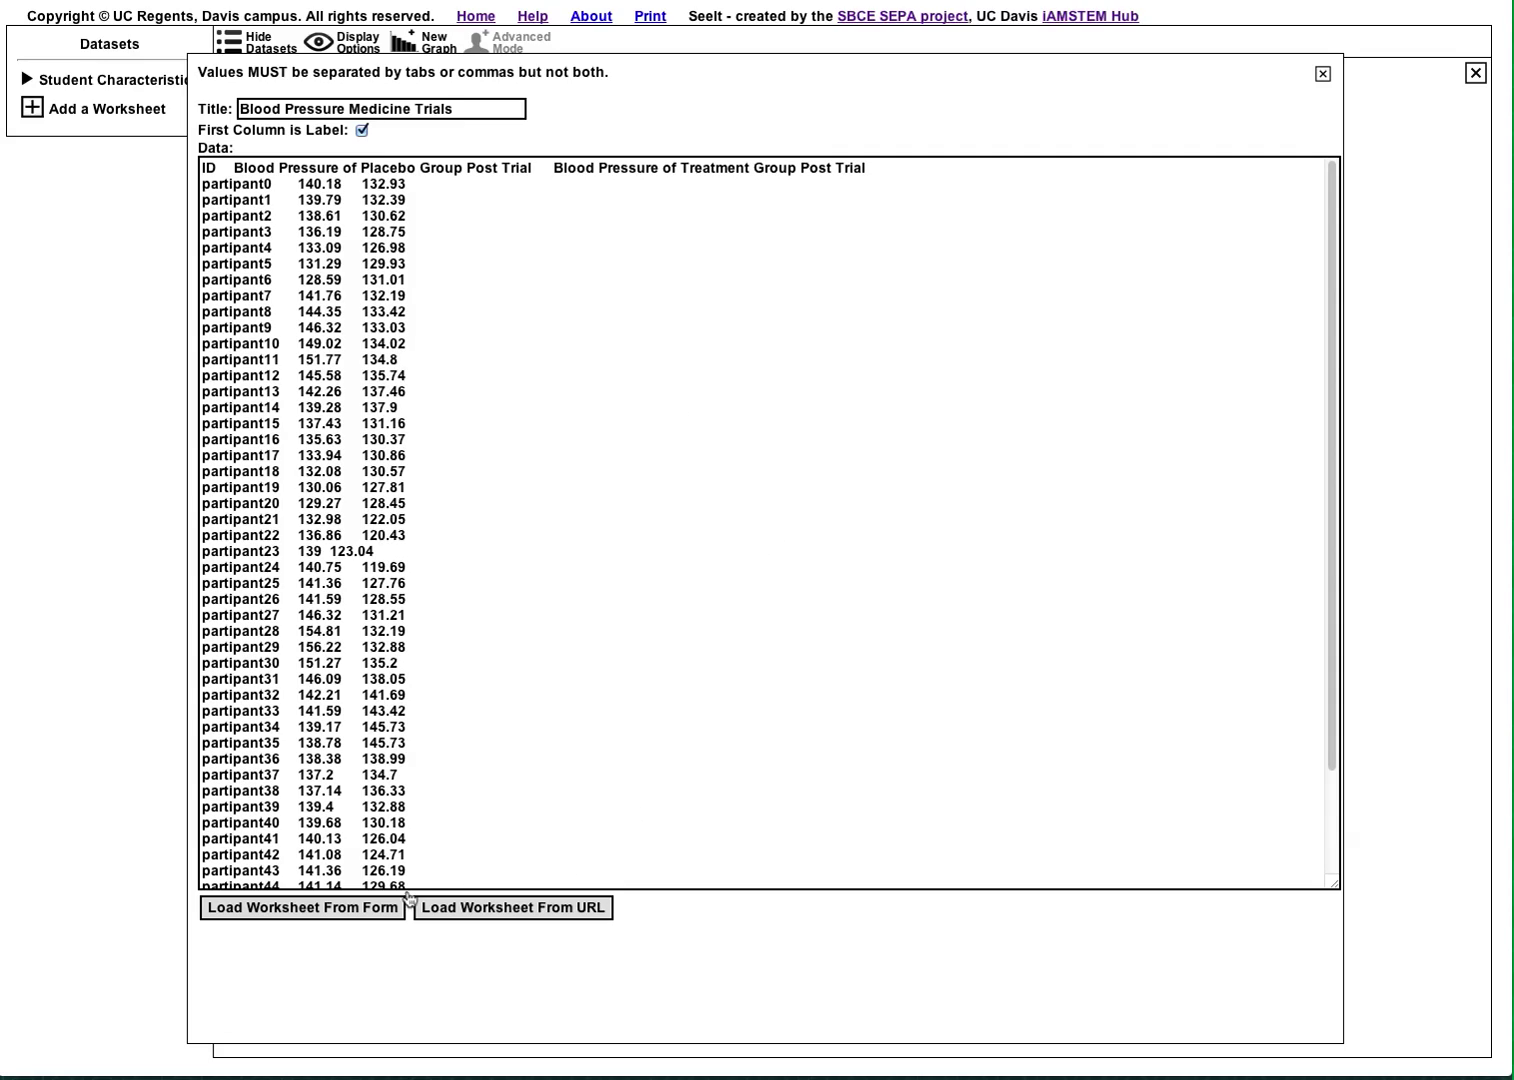
pyautogui.click(303, 909)
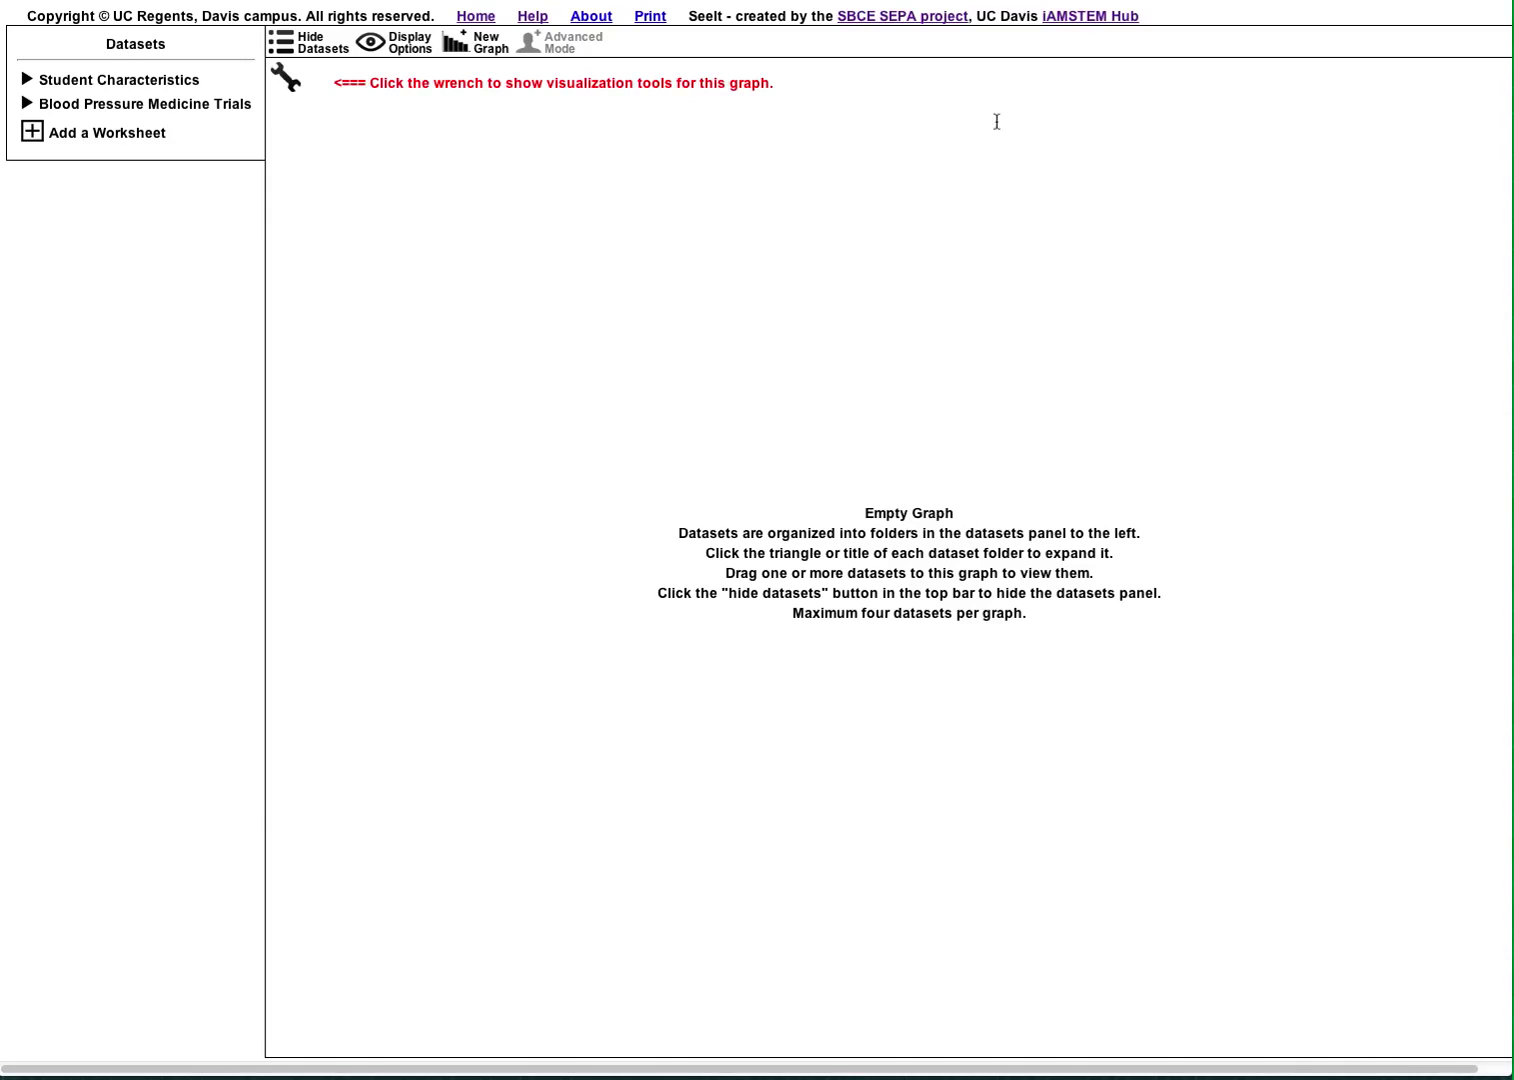
# Expand the Blood Pressure Medicine Trials dataset and plot its Placebo series on the graph.
pyautogui.click(28, 107)
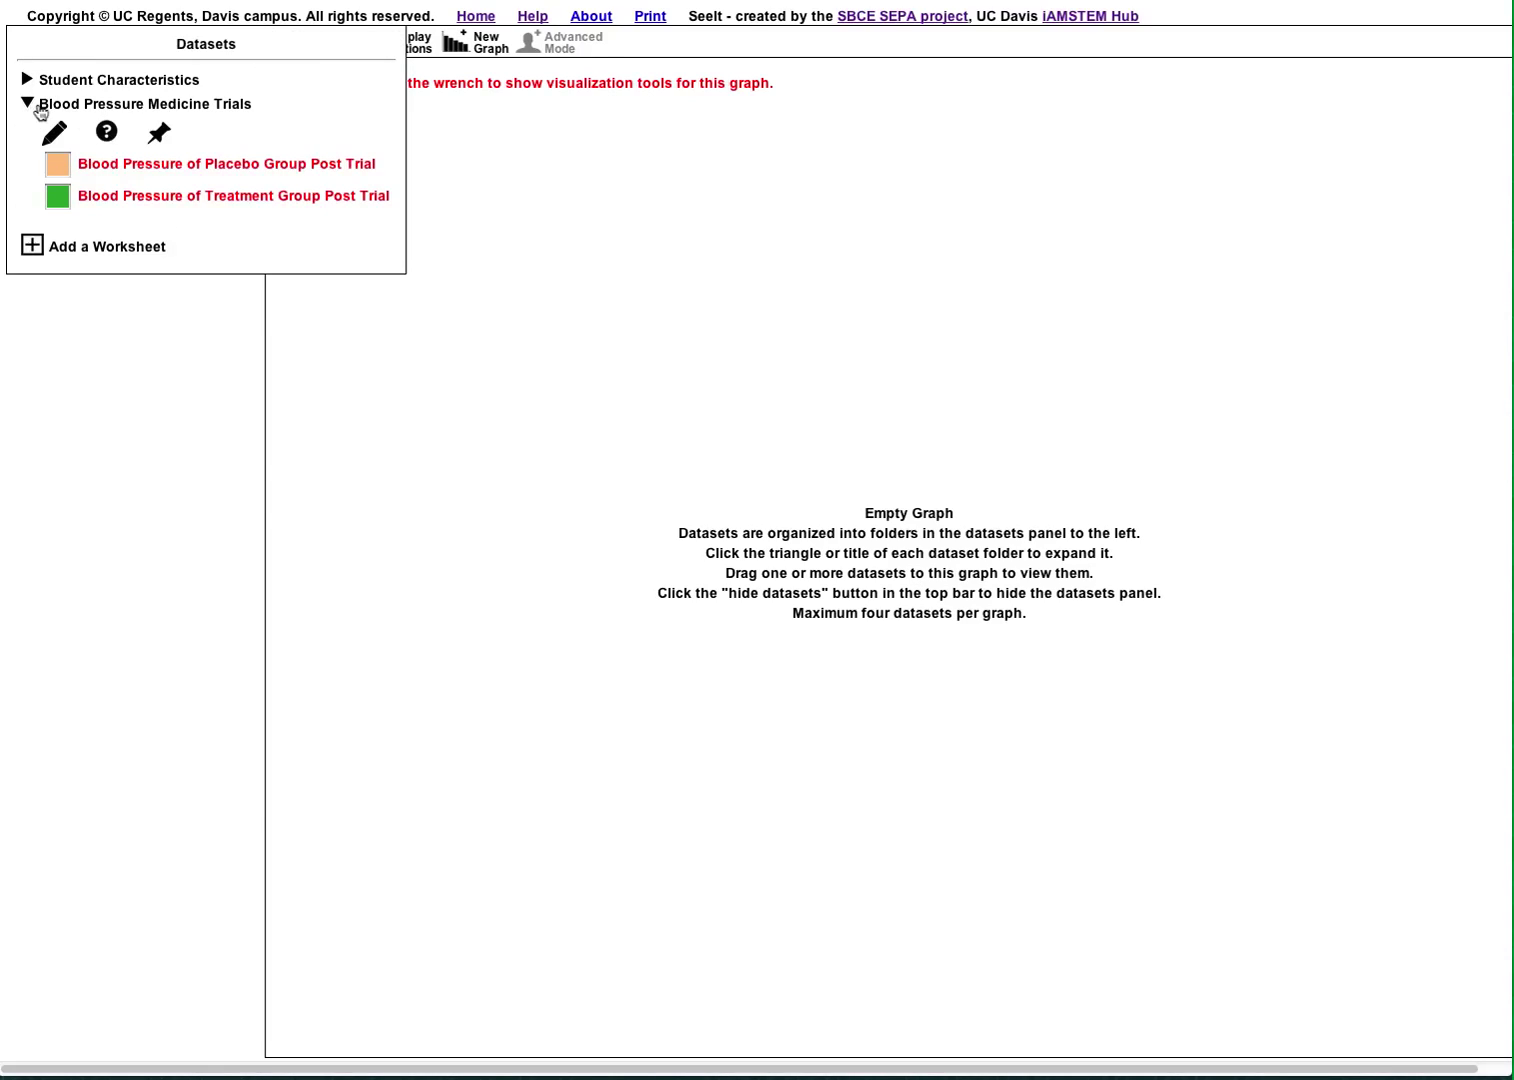
pyautogui.moveTo(143, 164); pyautogui.dragTo(669, 296)
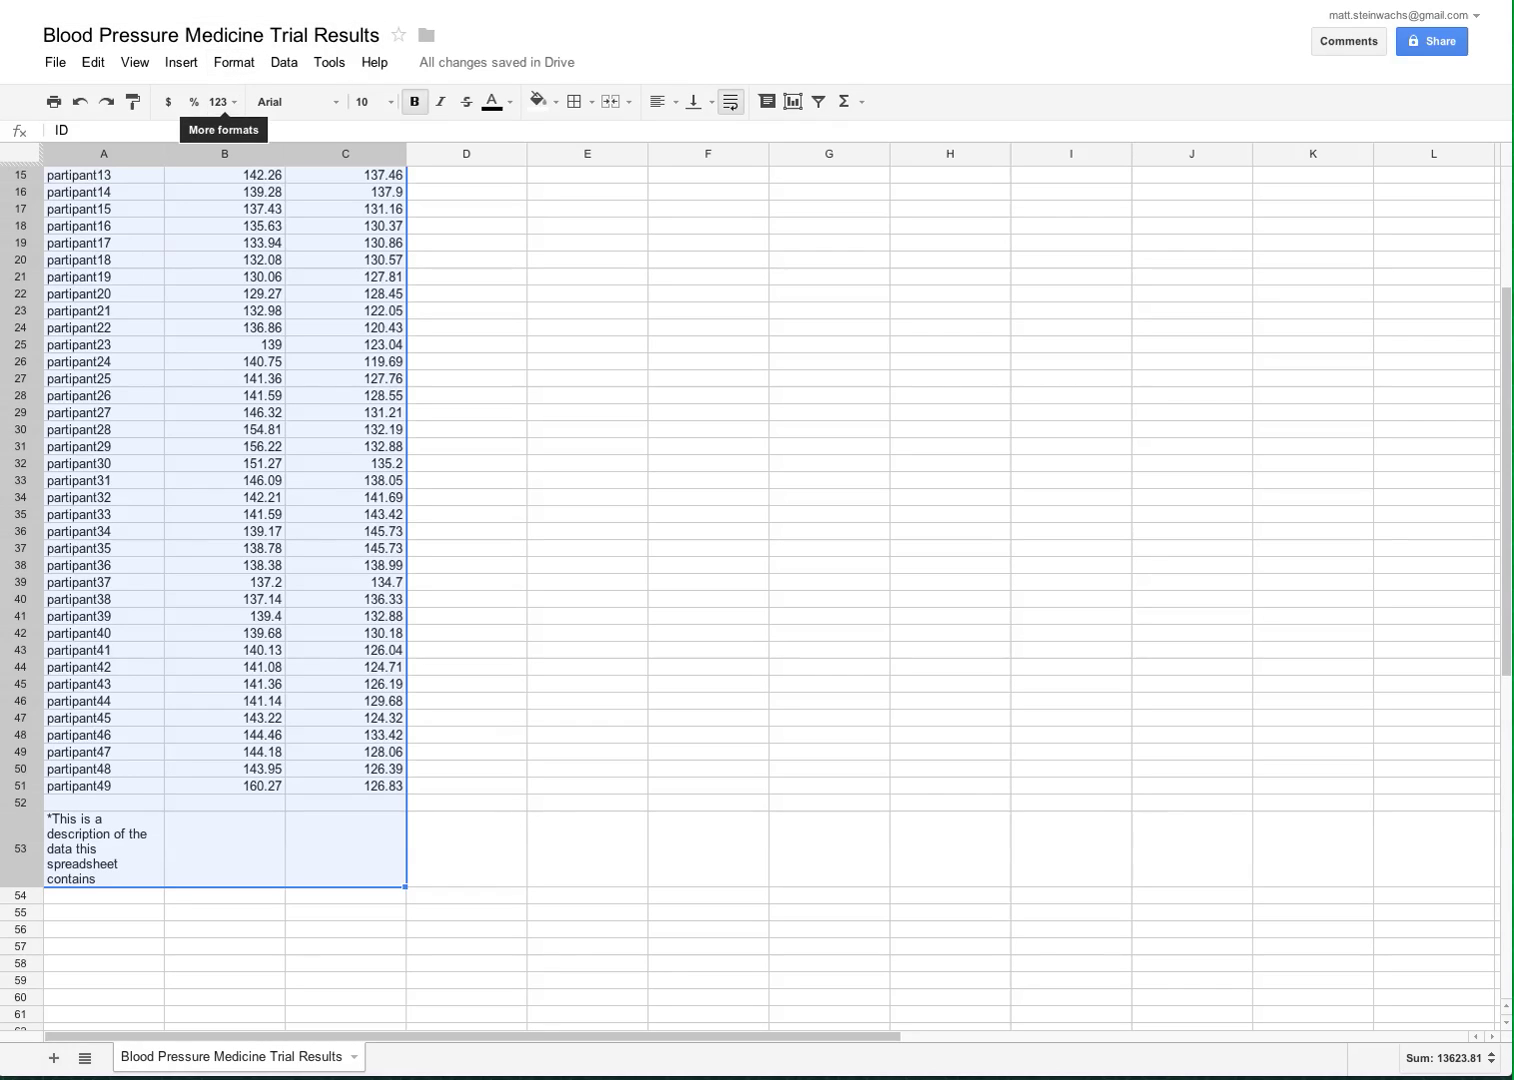
# Publish the trial results sheet to the web, select its published link, and return to SeeIt.
pyautogui.click(55, 62)
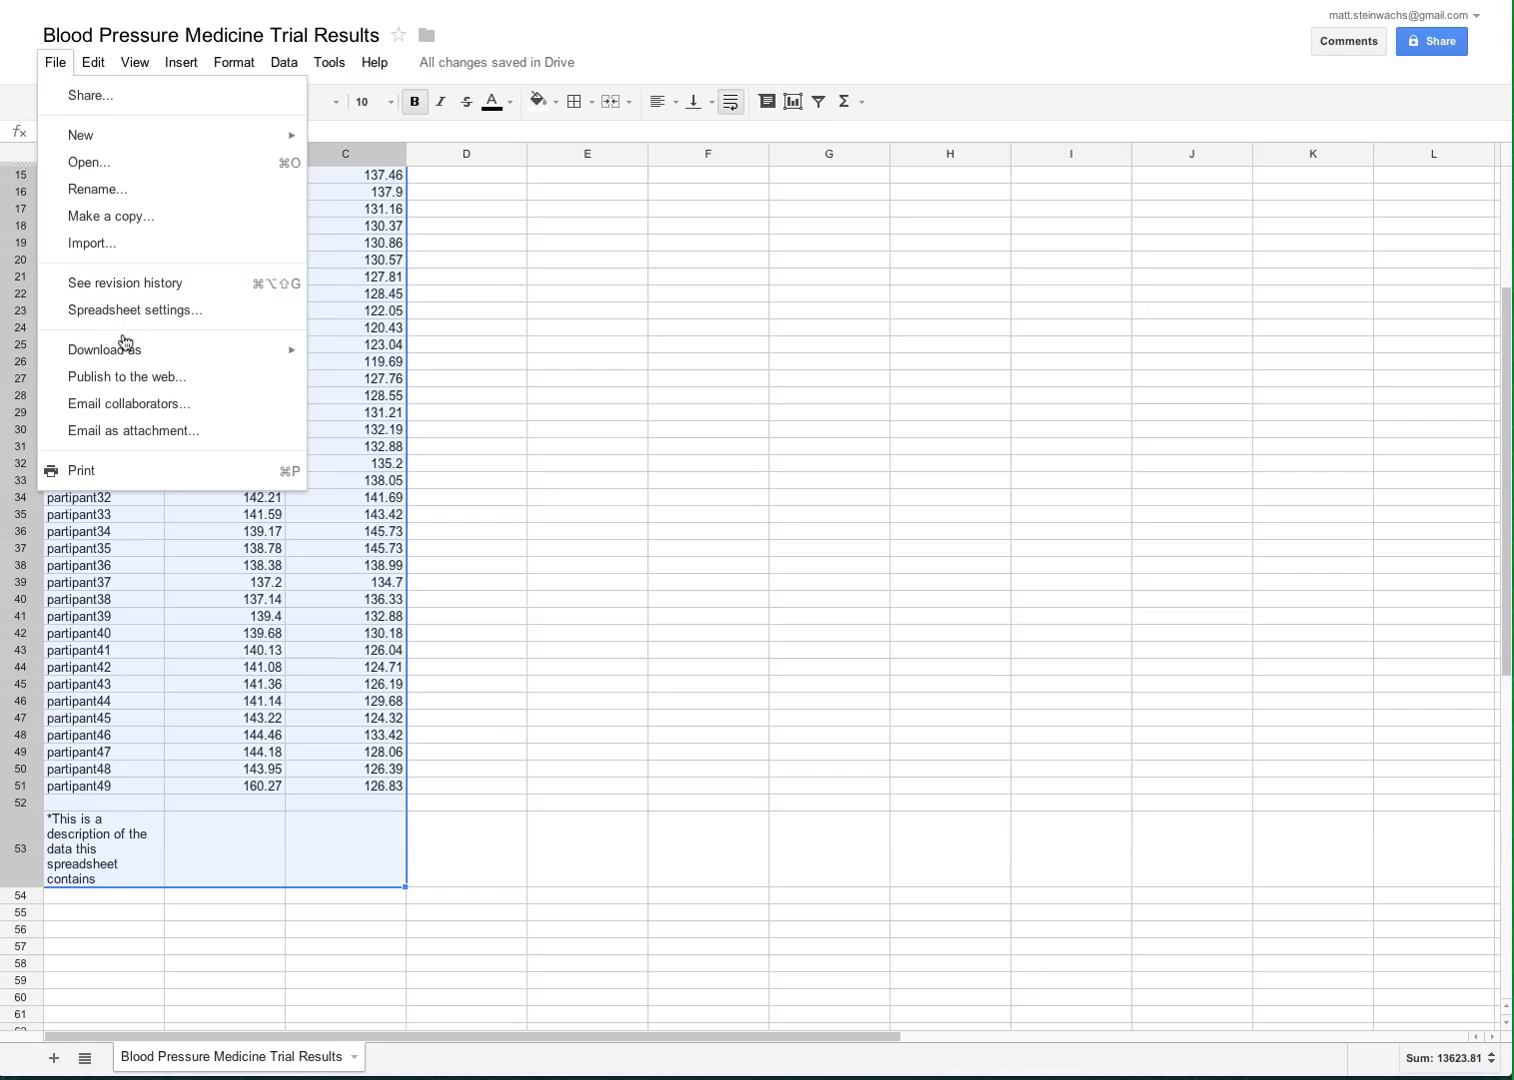
pyautogui.click(122, 376)
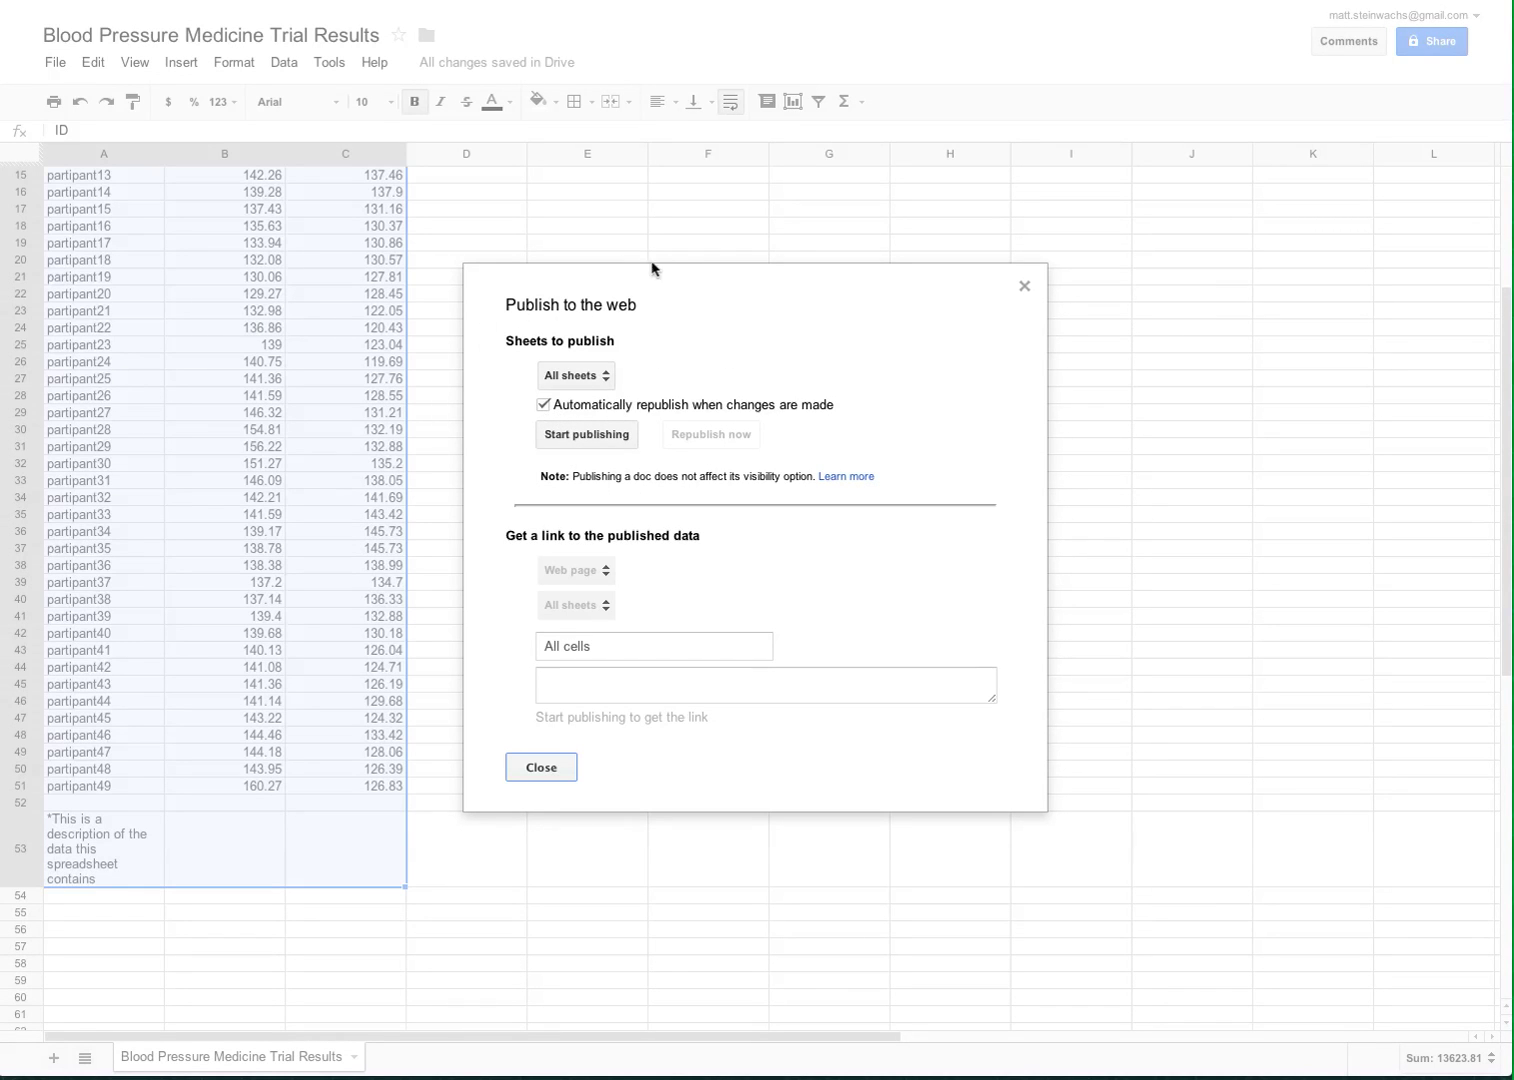
pyautogui.click(586, 441)
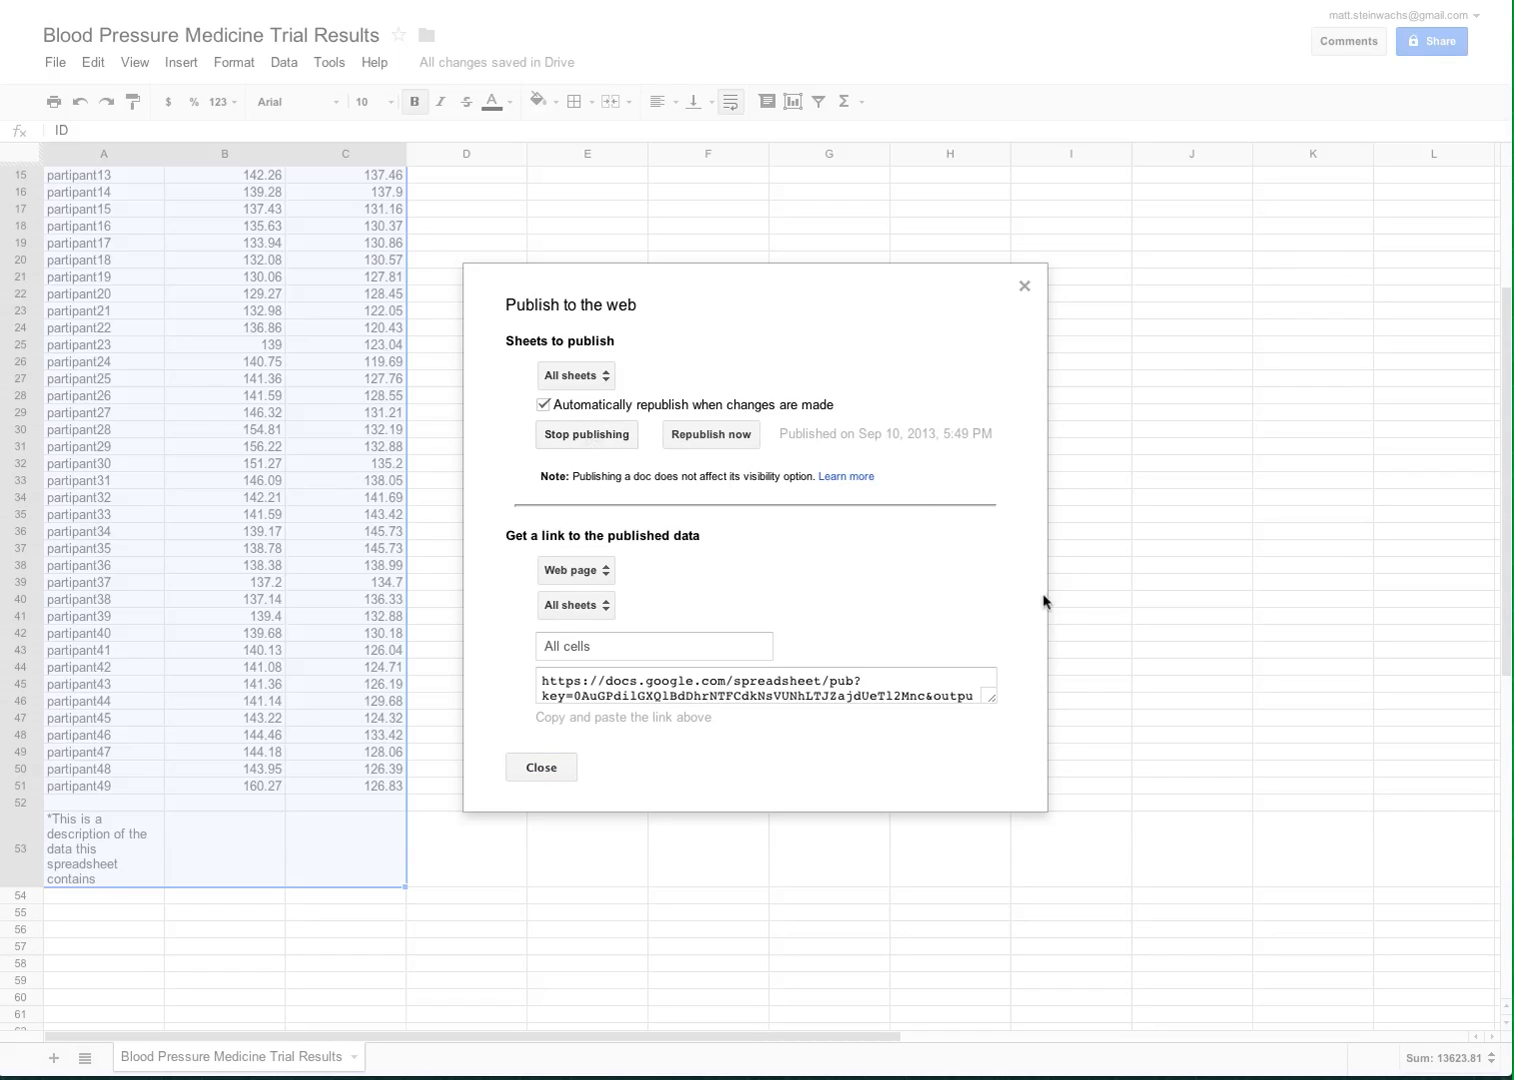
pyautogui.click(848, 690)
pyautogui.hotkey('ctrl', 'a')
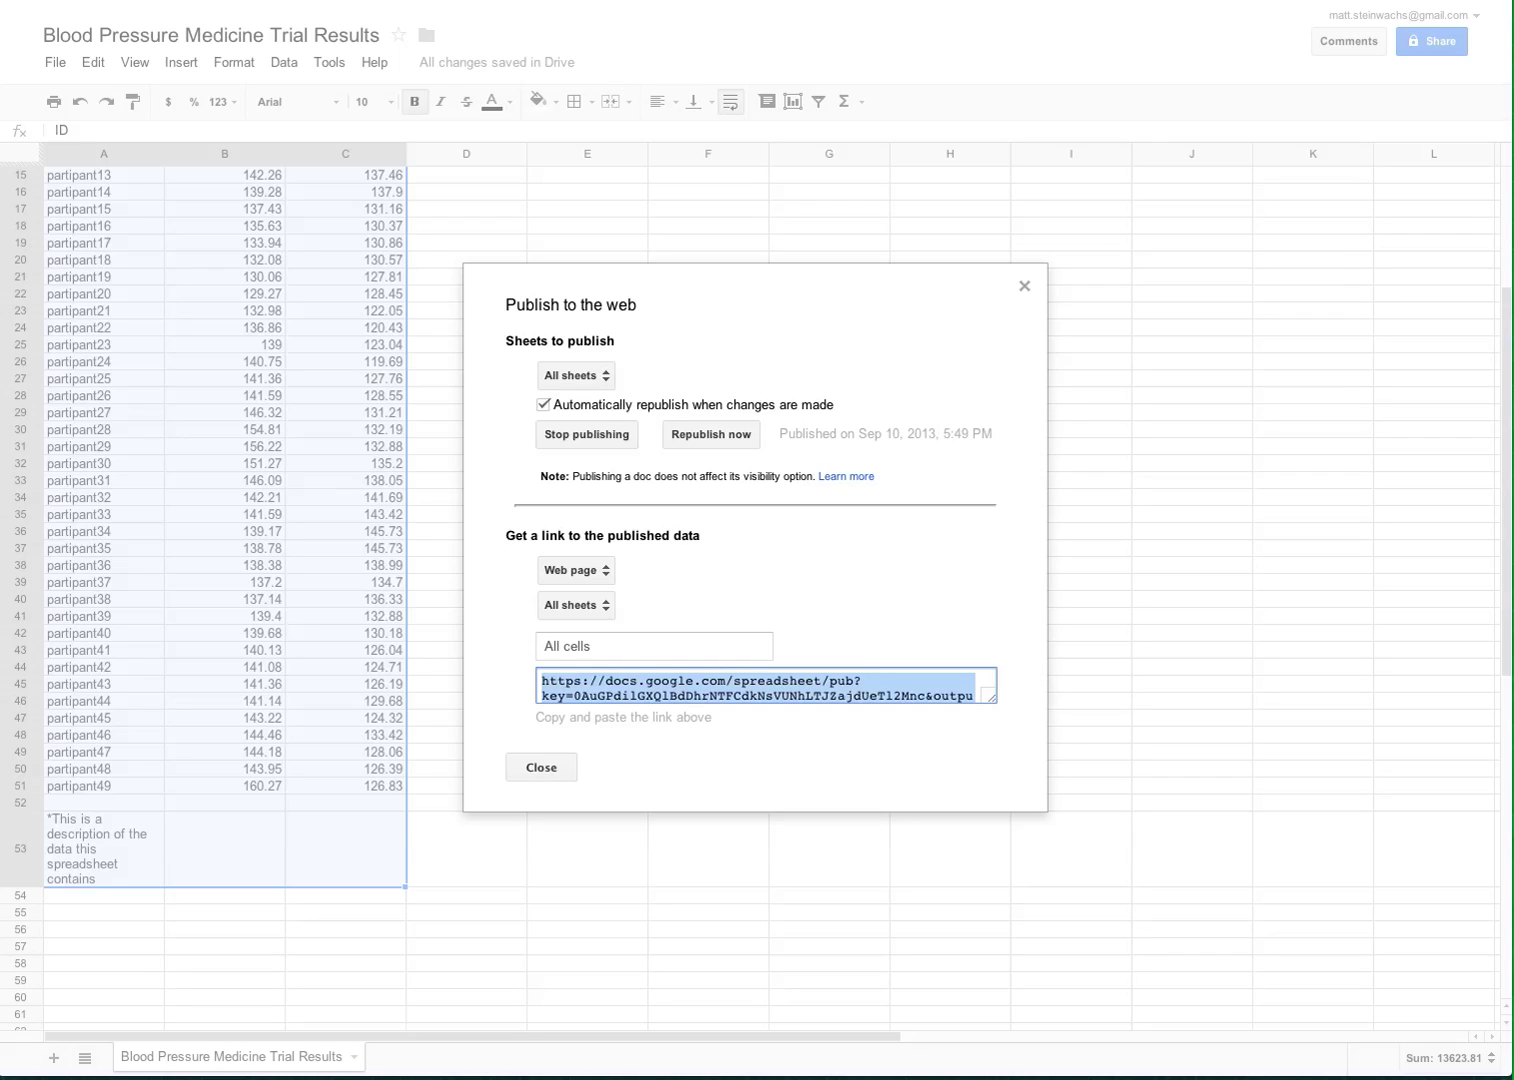
pyautogui.hotkey('ctrl', 'Tab')
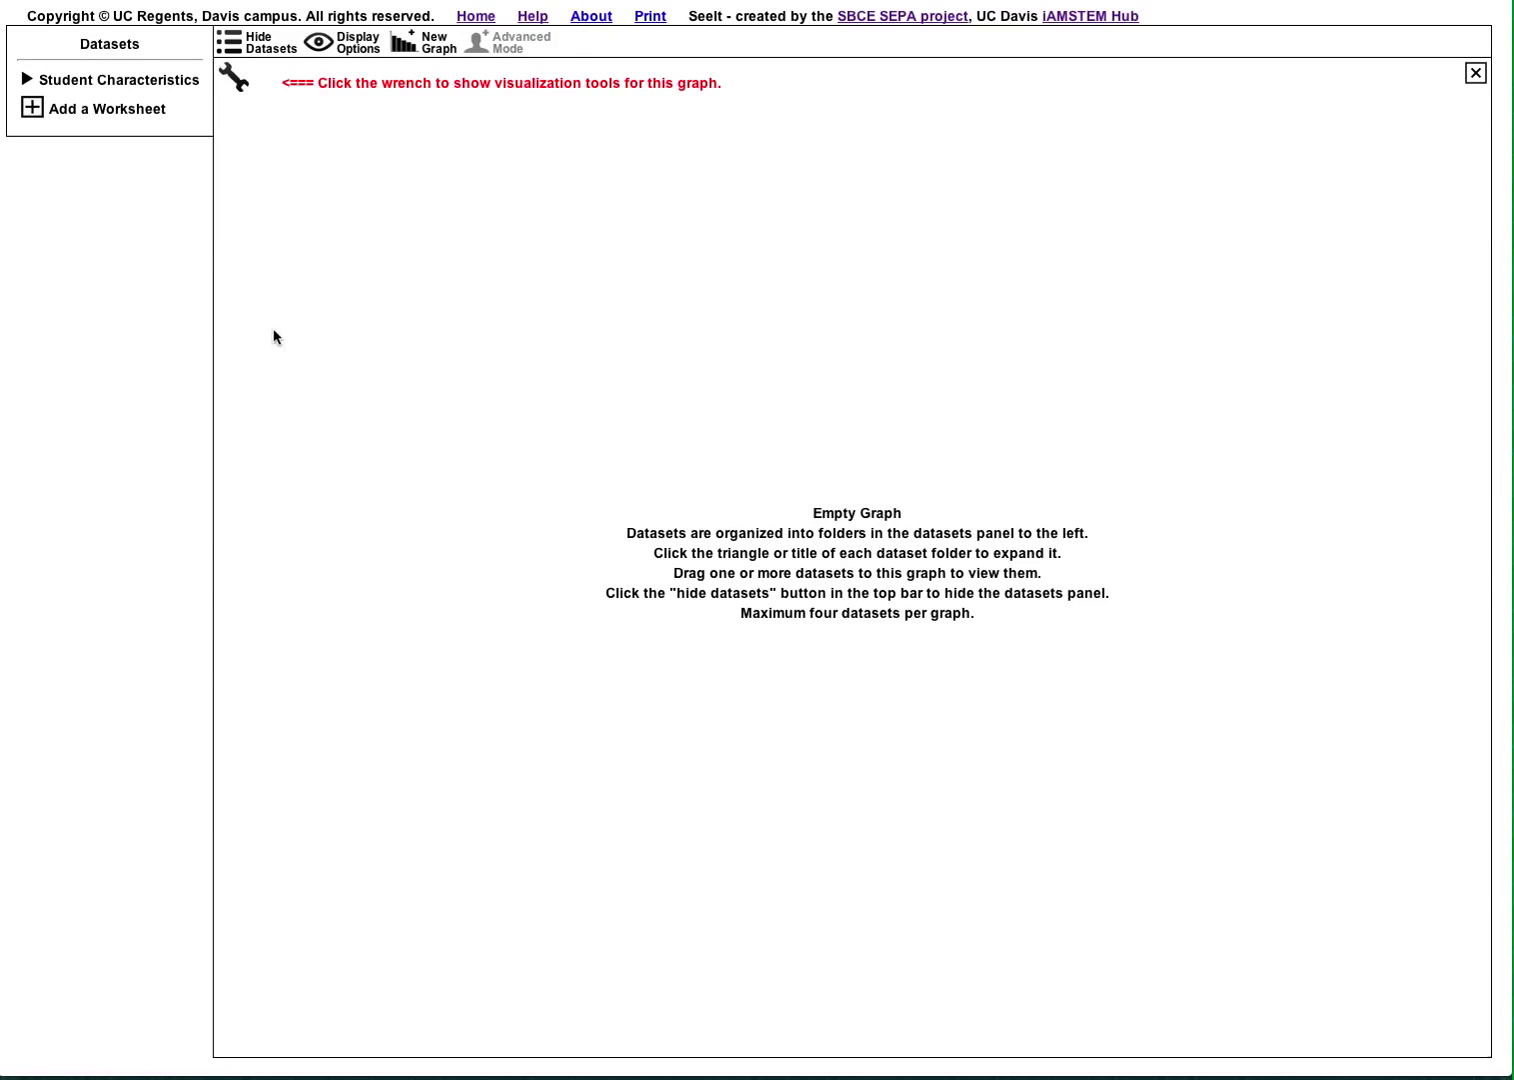
# Load a new worksheet from the published sheet link and expand the Blood Pressure Medicine Trial Results folder.
pyautogui.click(31, 110)
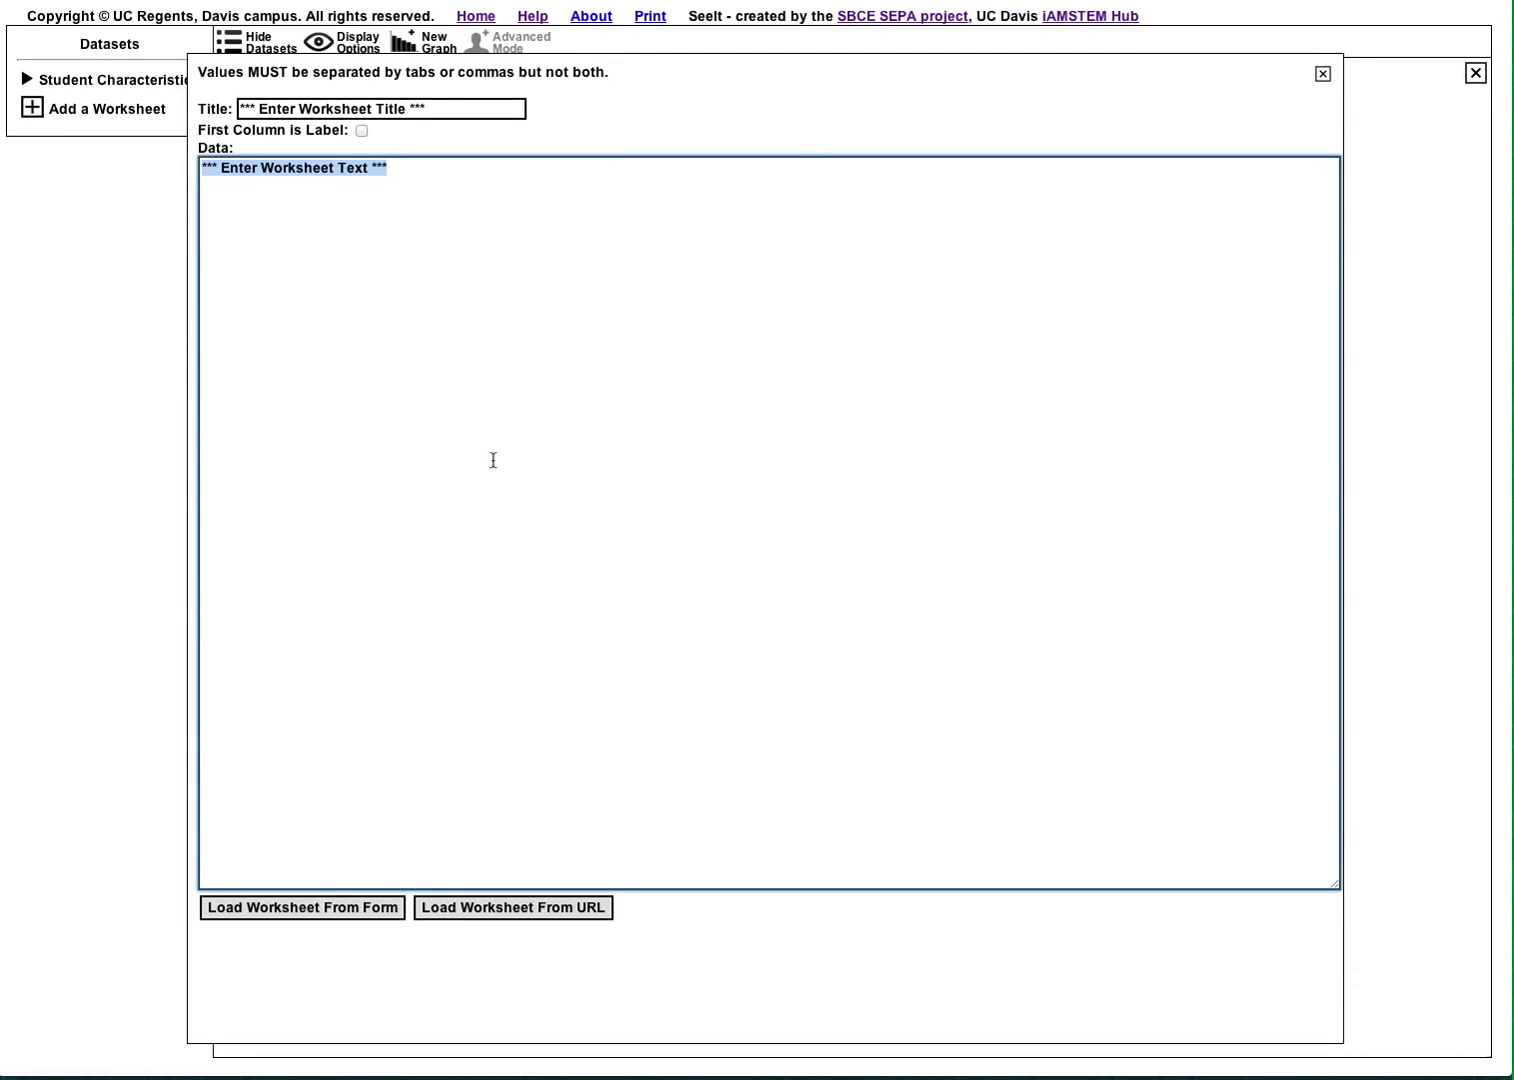
pyautogui.click(506, 913)
pyautogui.click(801, 541)
pyautogui.hotkey('ctrl', 'v')
pyautogui.click(592, 564)
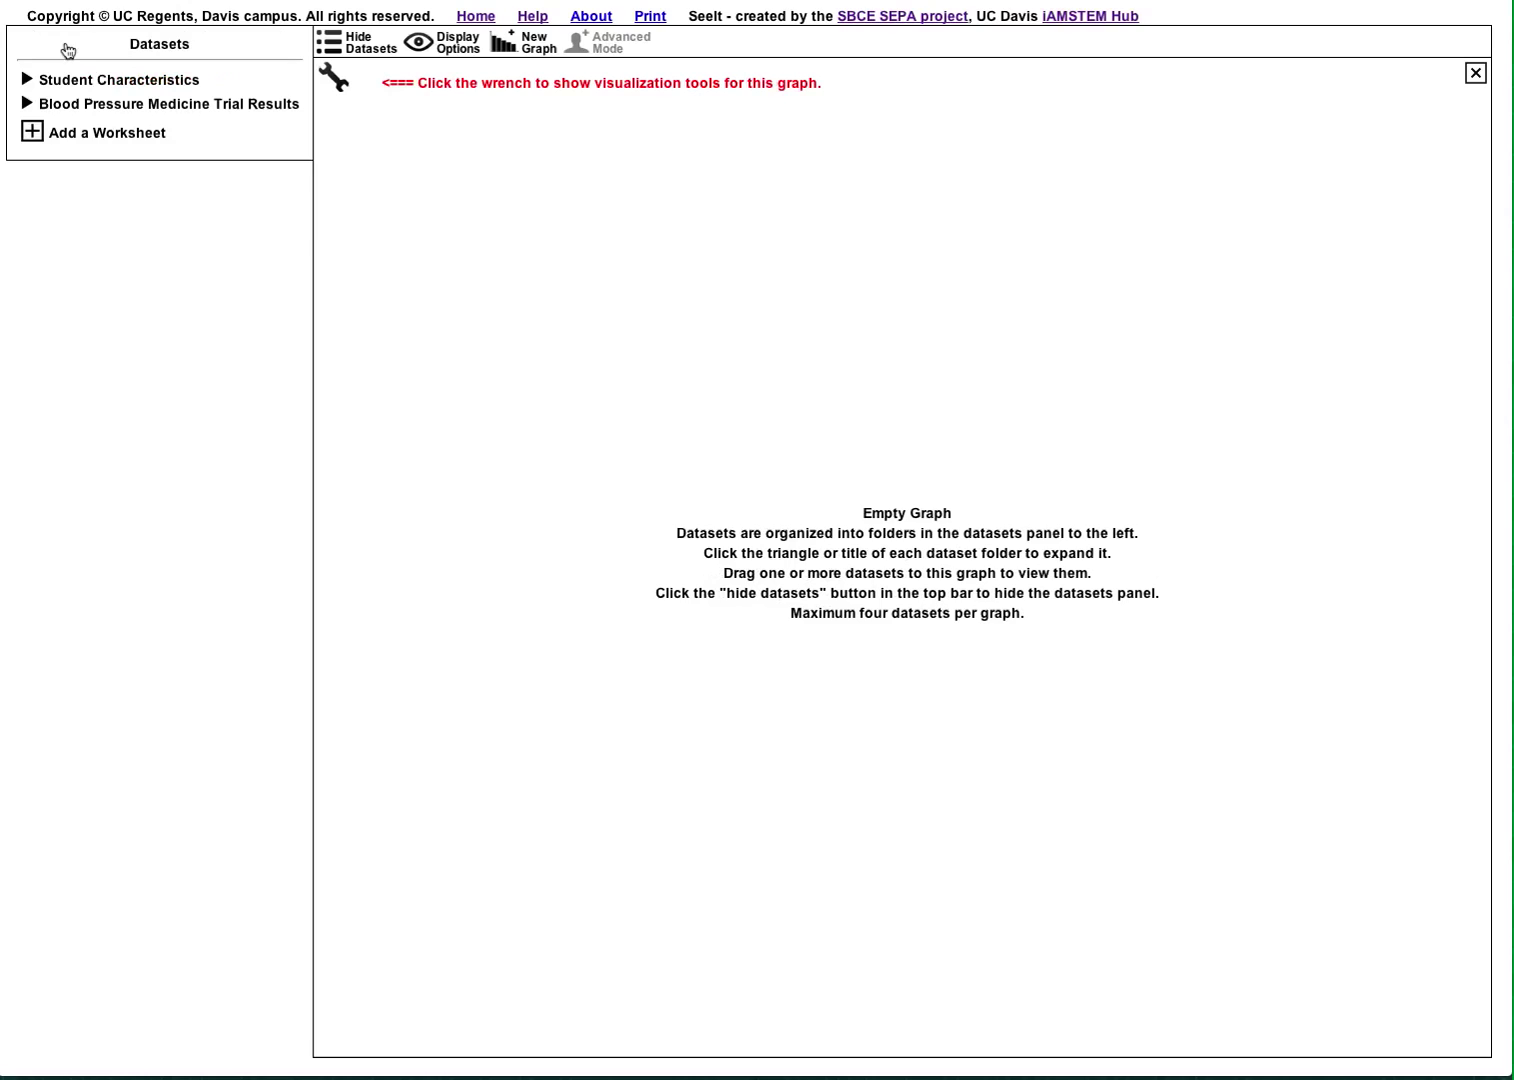
pyautogui.click(29, 104)
# Graph the Placebo dataset, then go to the Custom Data URL Generator page.
pyautogui.moveTo(155, 169); pyautogui.dragTo(751, 314)
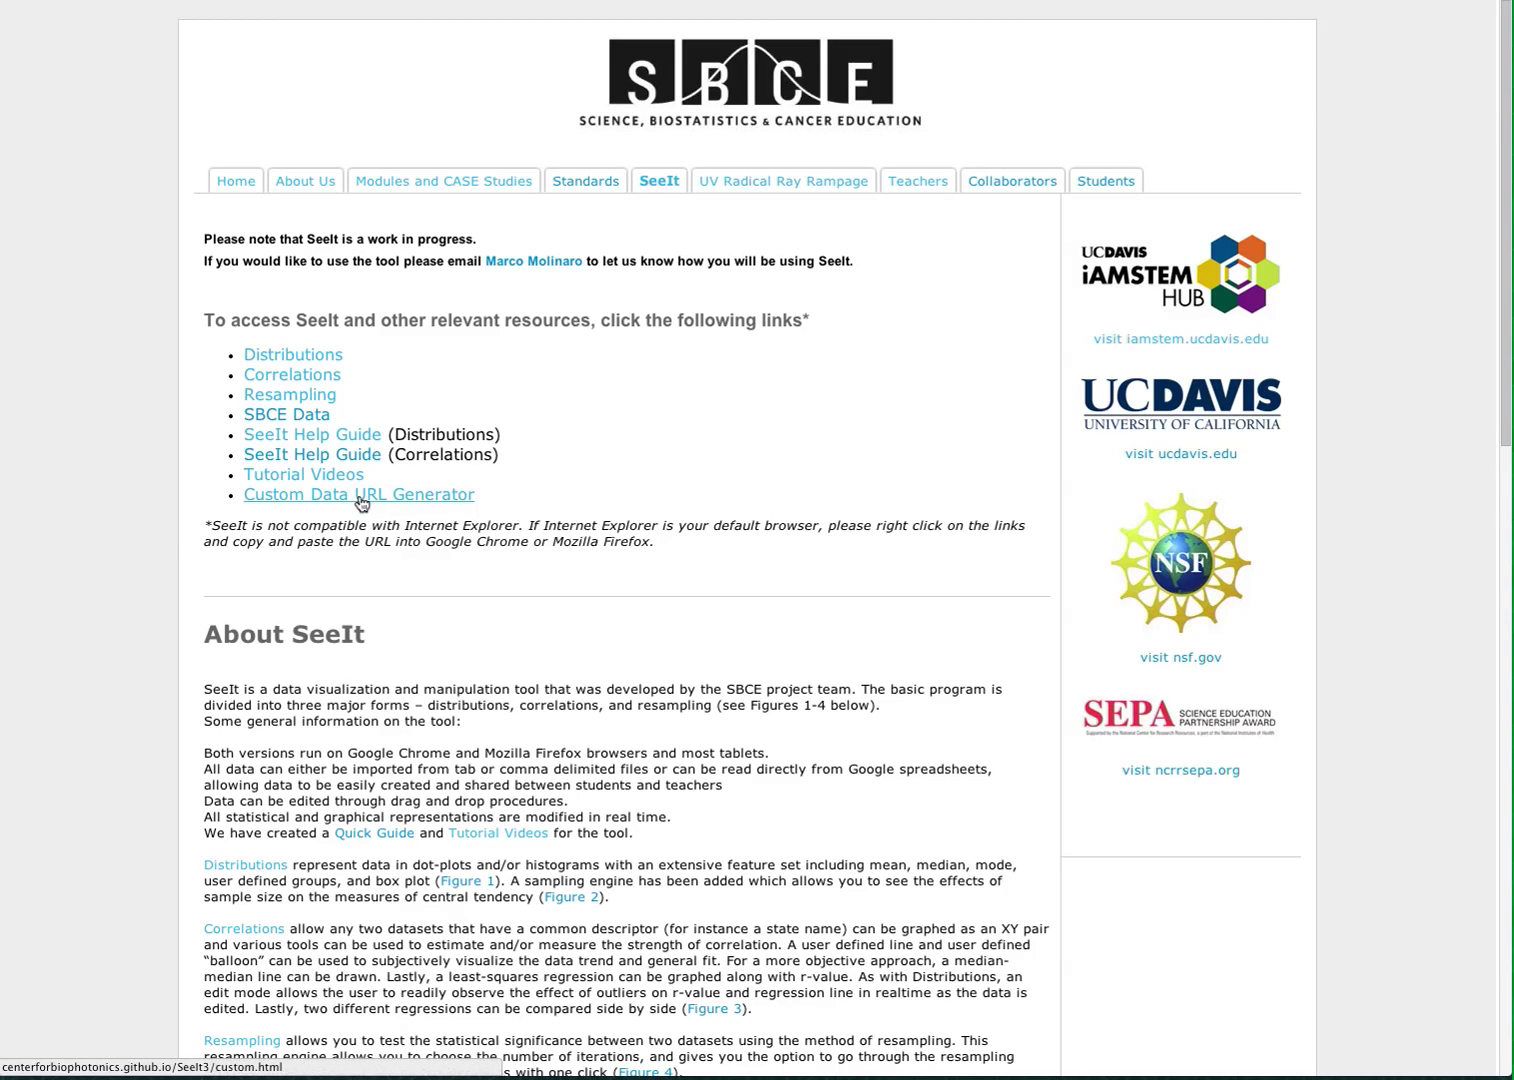
pyautogui.click(362, 495)
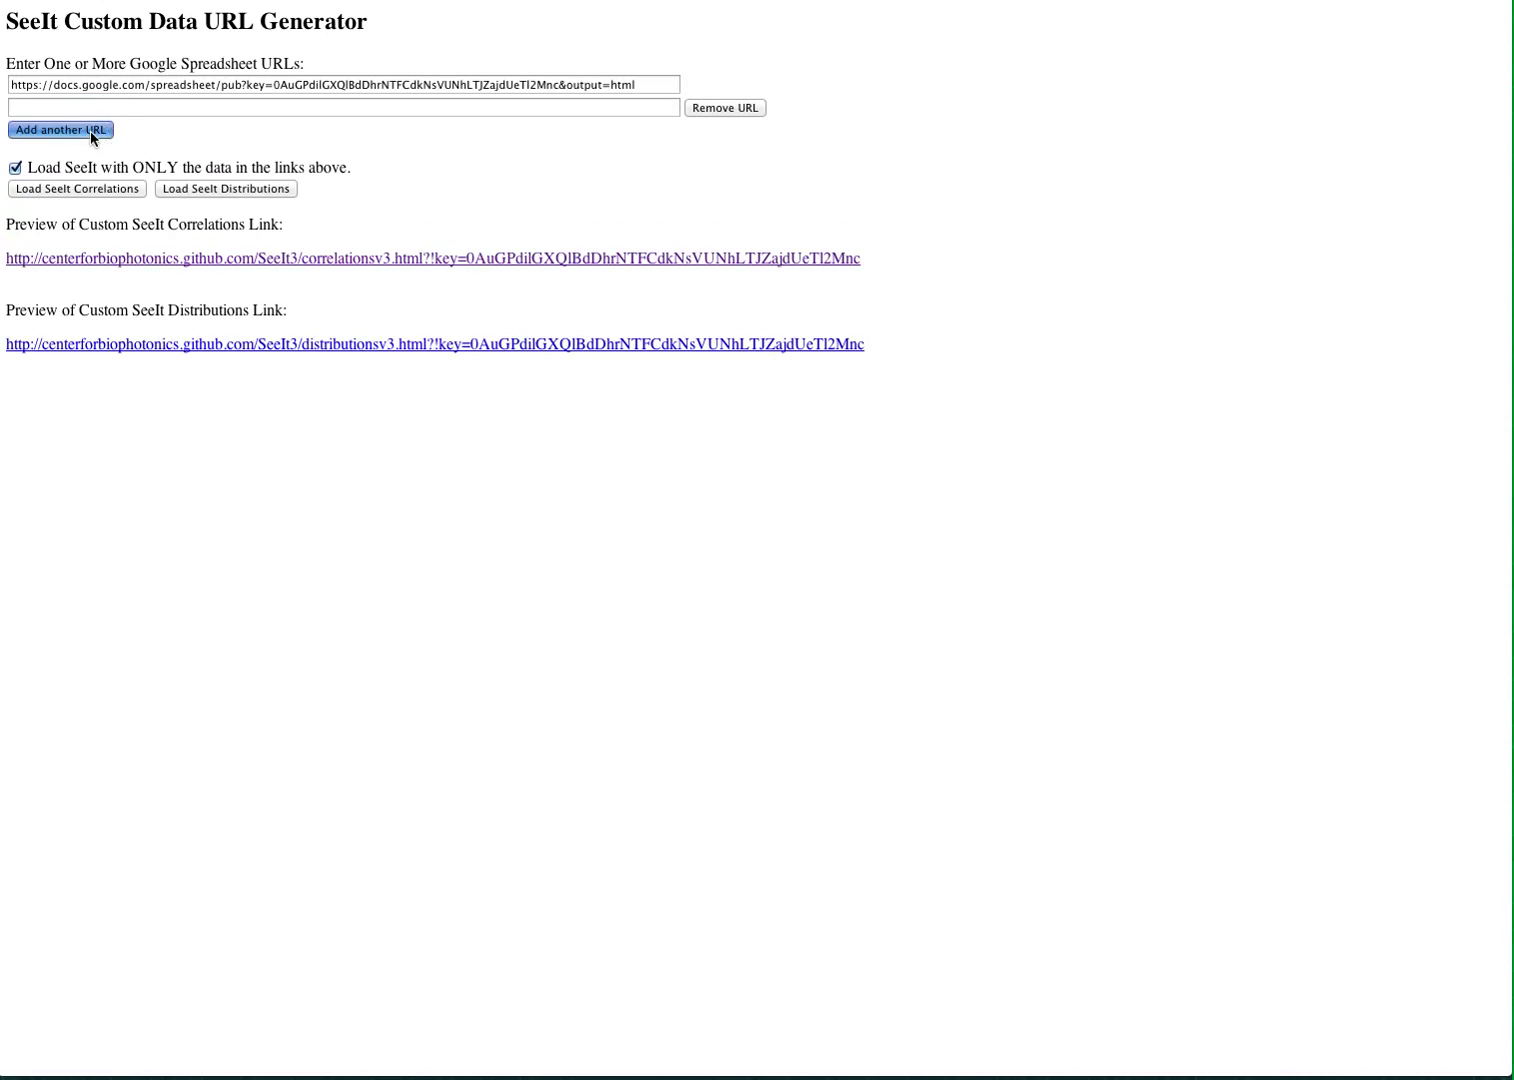
# Add two extra spreadsheet URL fields in the generator, then remove the empty extras.
pyautogui.click(90, 131)
pyautogui.click(101, 152)
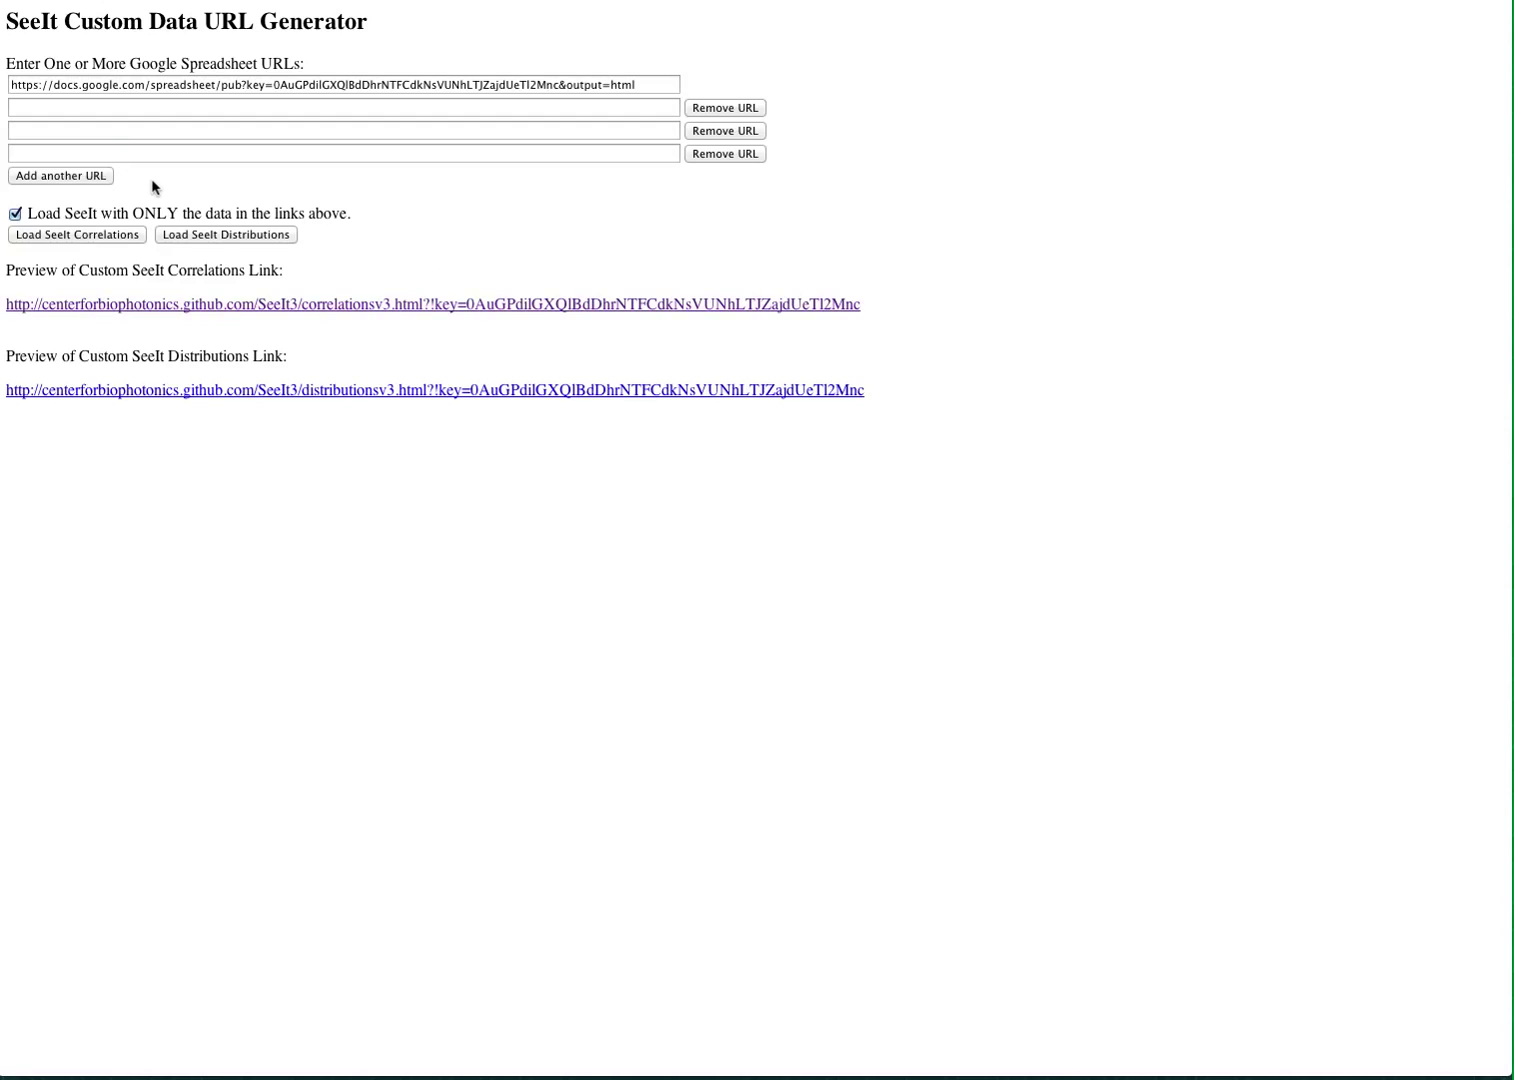
pyautogui.click(746, 153)
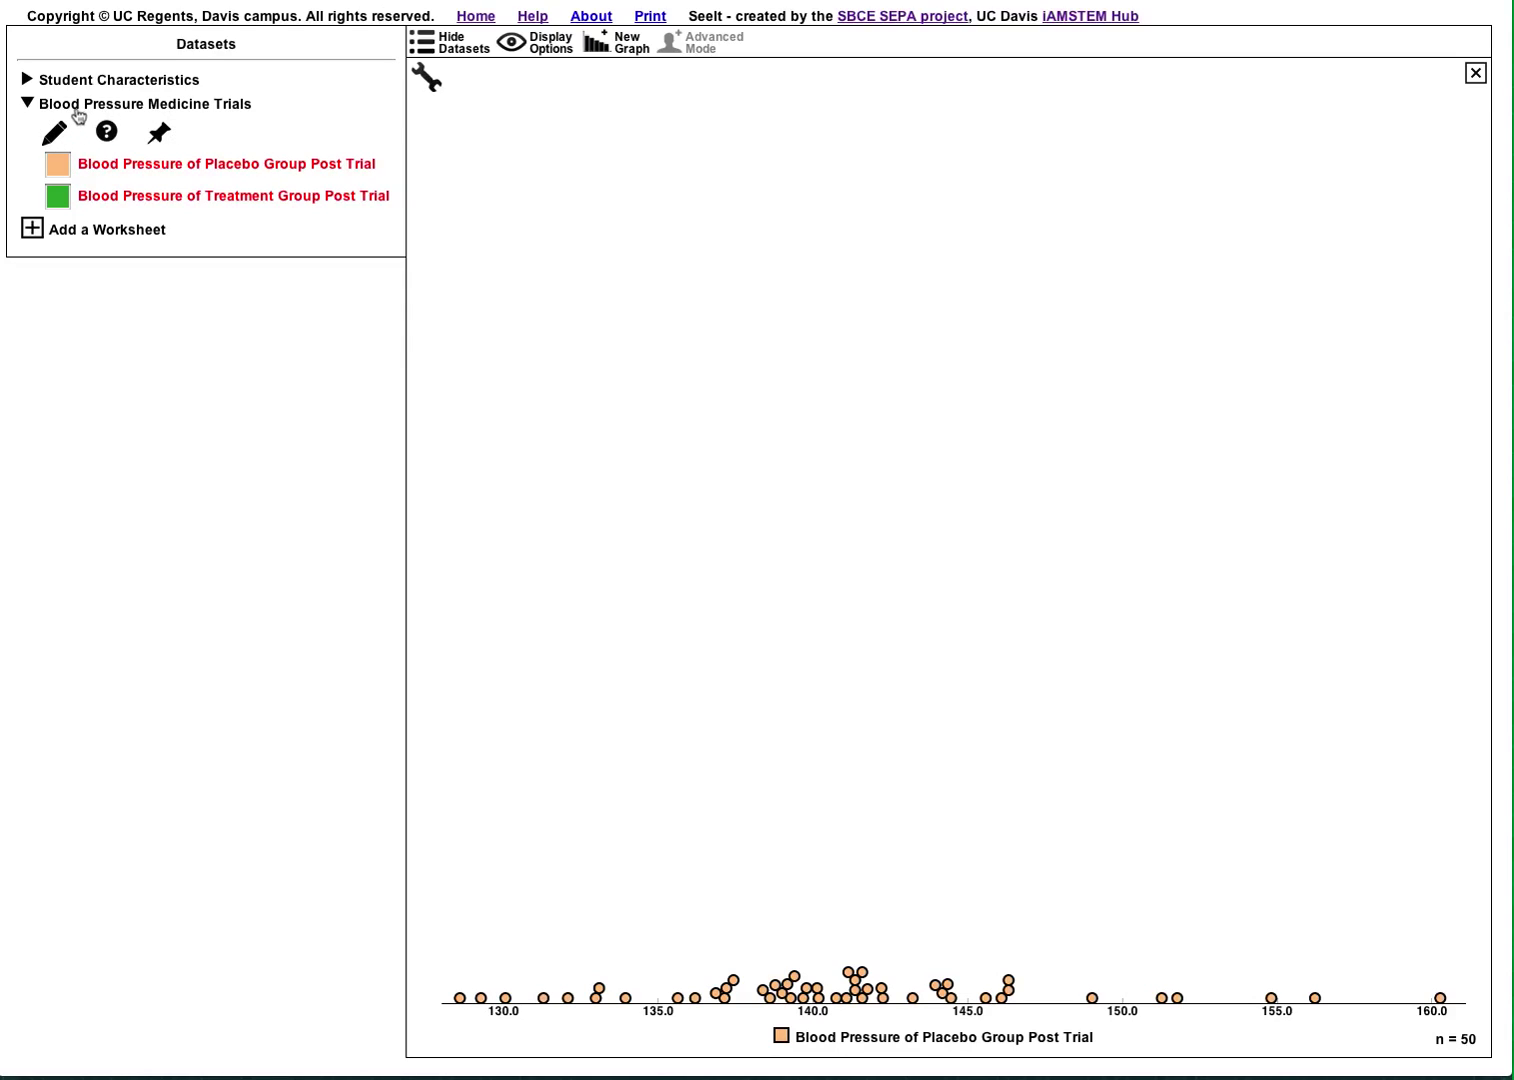
# Change participant0's placebo value from 140.18 to 14.18 in the worksheet editor and reload it.
pyautogui.click(55, 135)
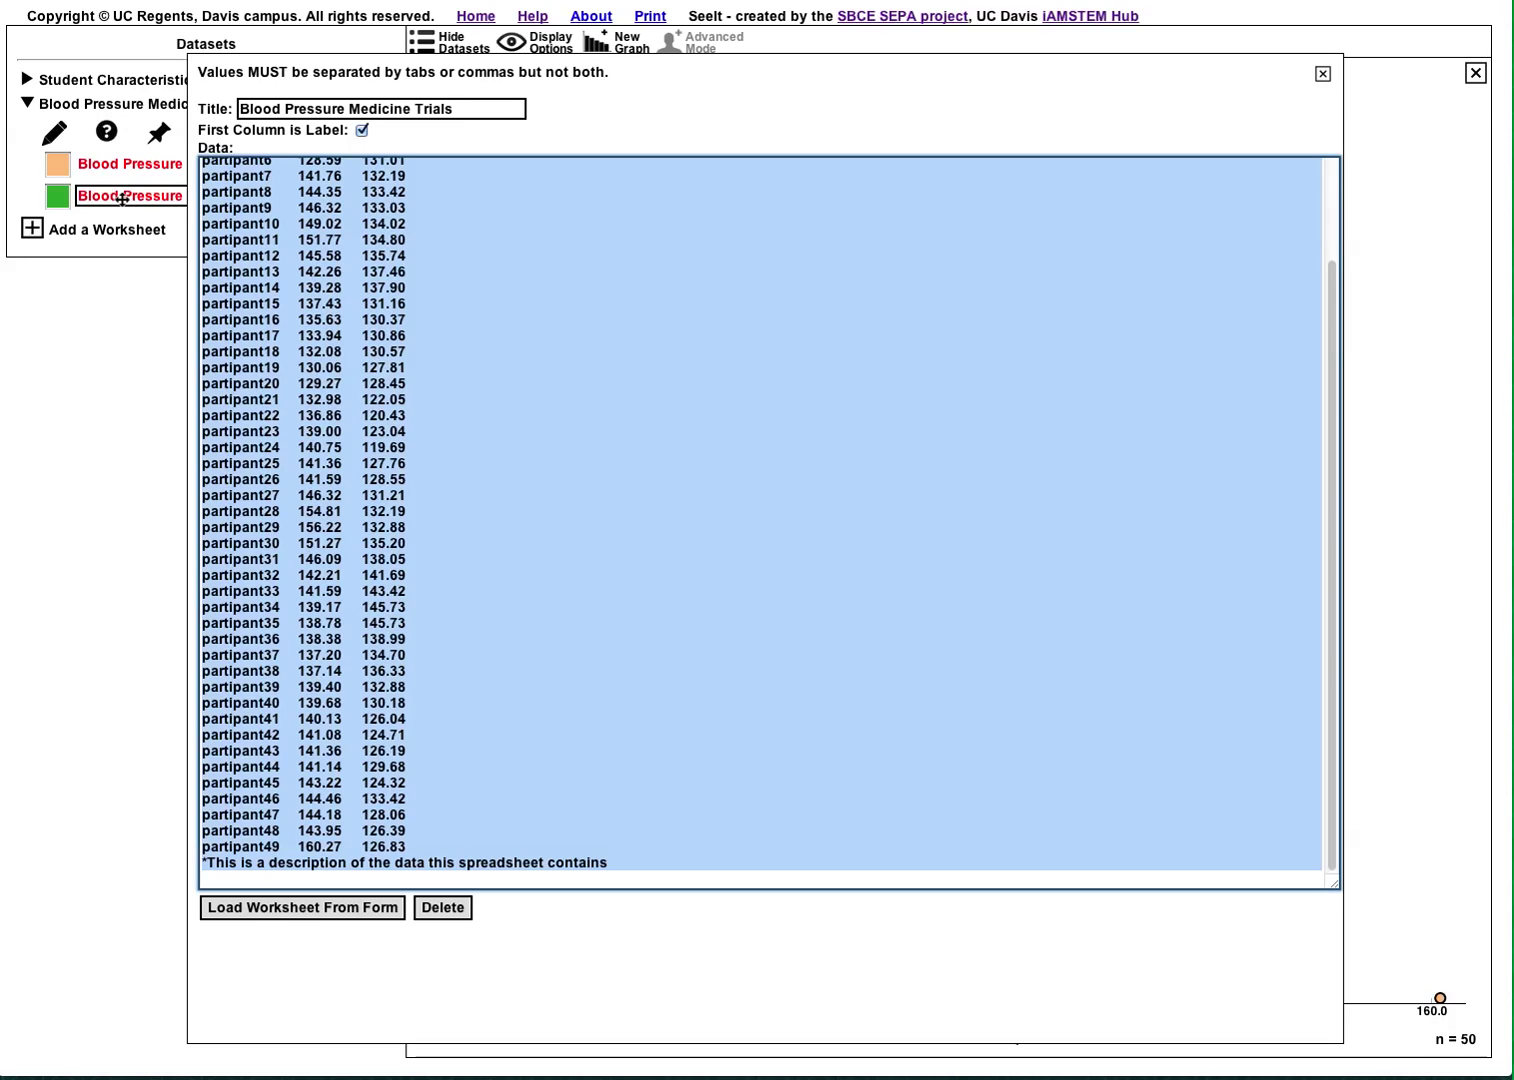
pyautogui.click(307, 191)
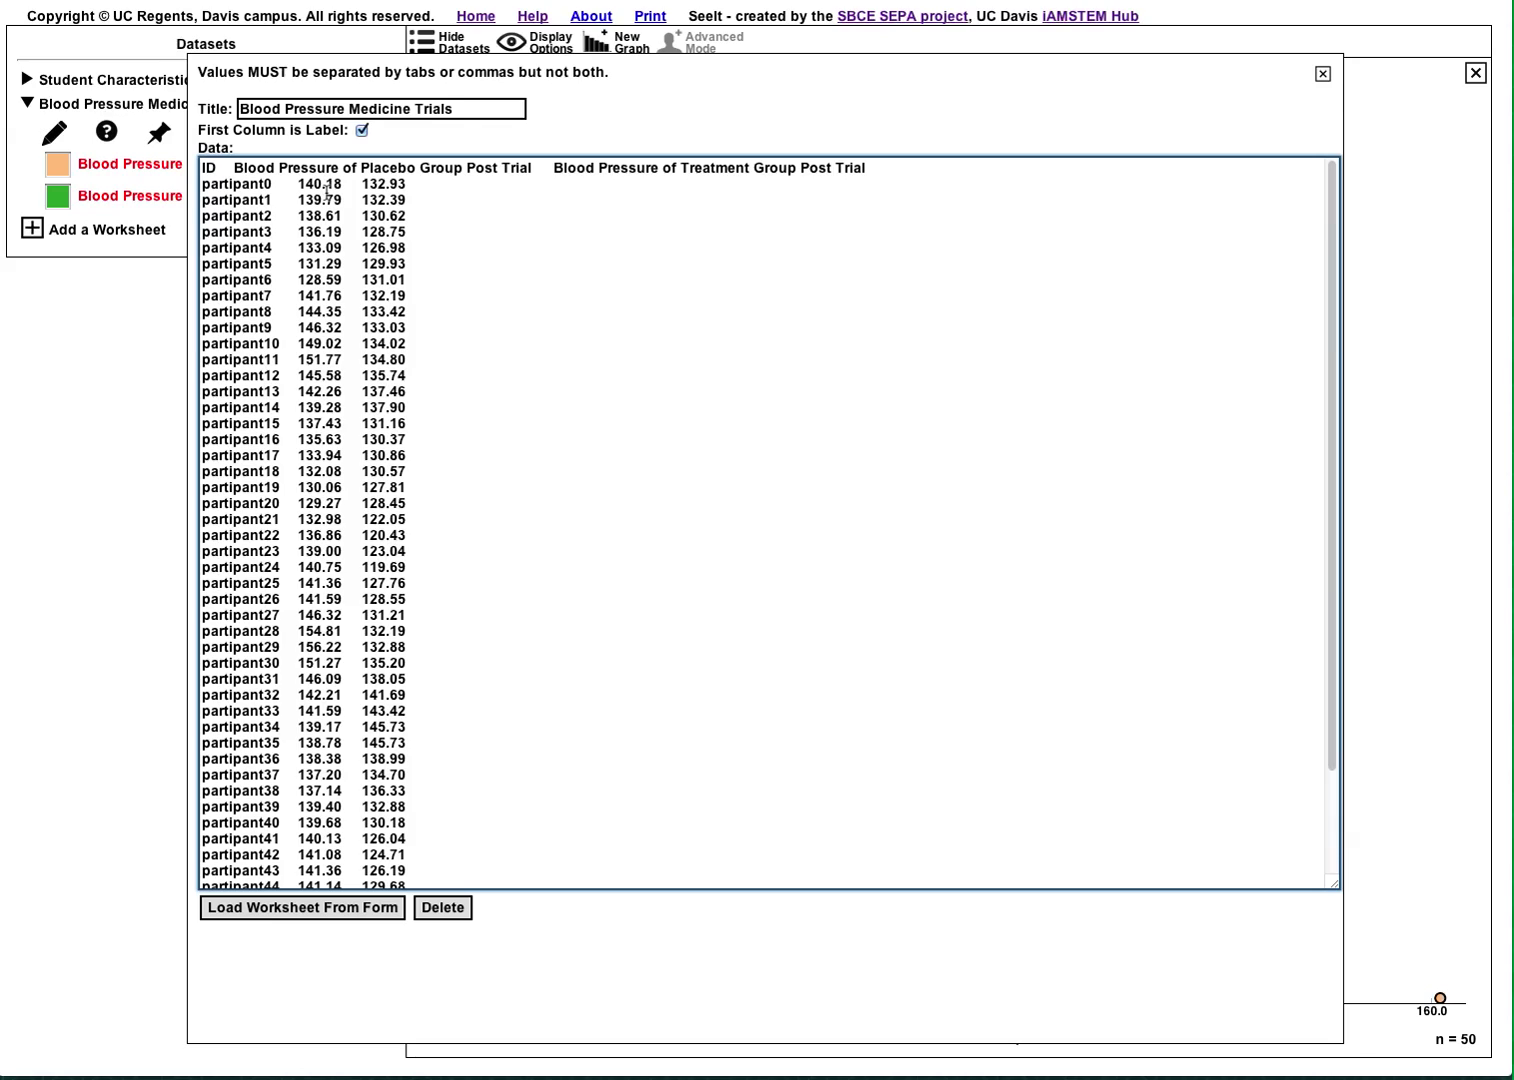
pyautogui.press('BackSpace')
pyautogui.click(279, 912)
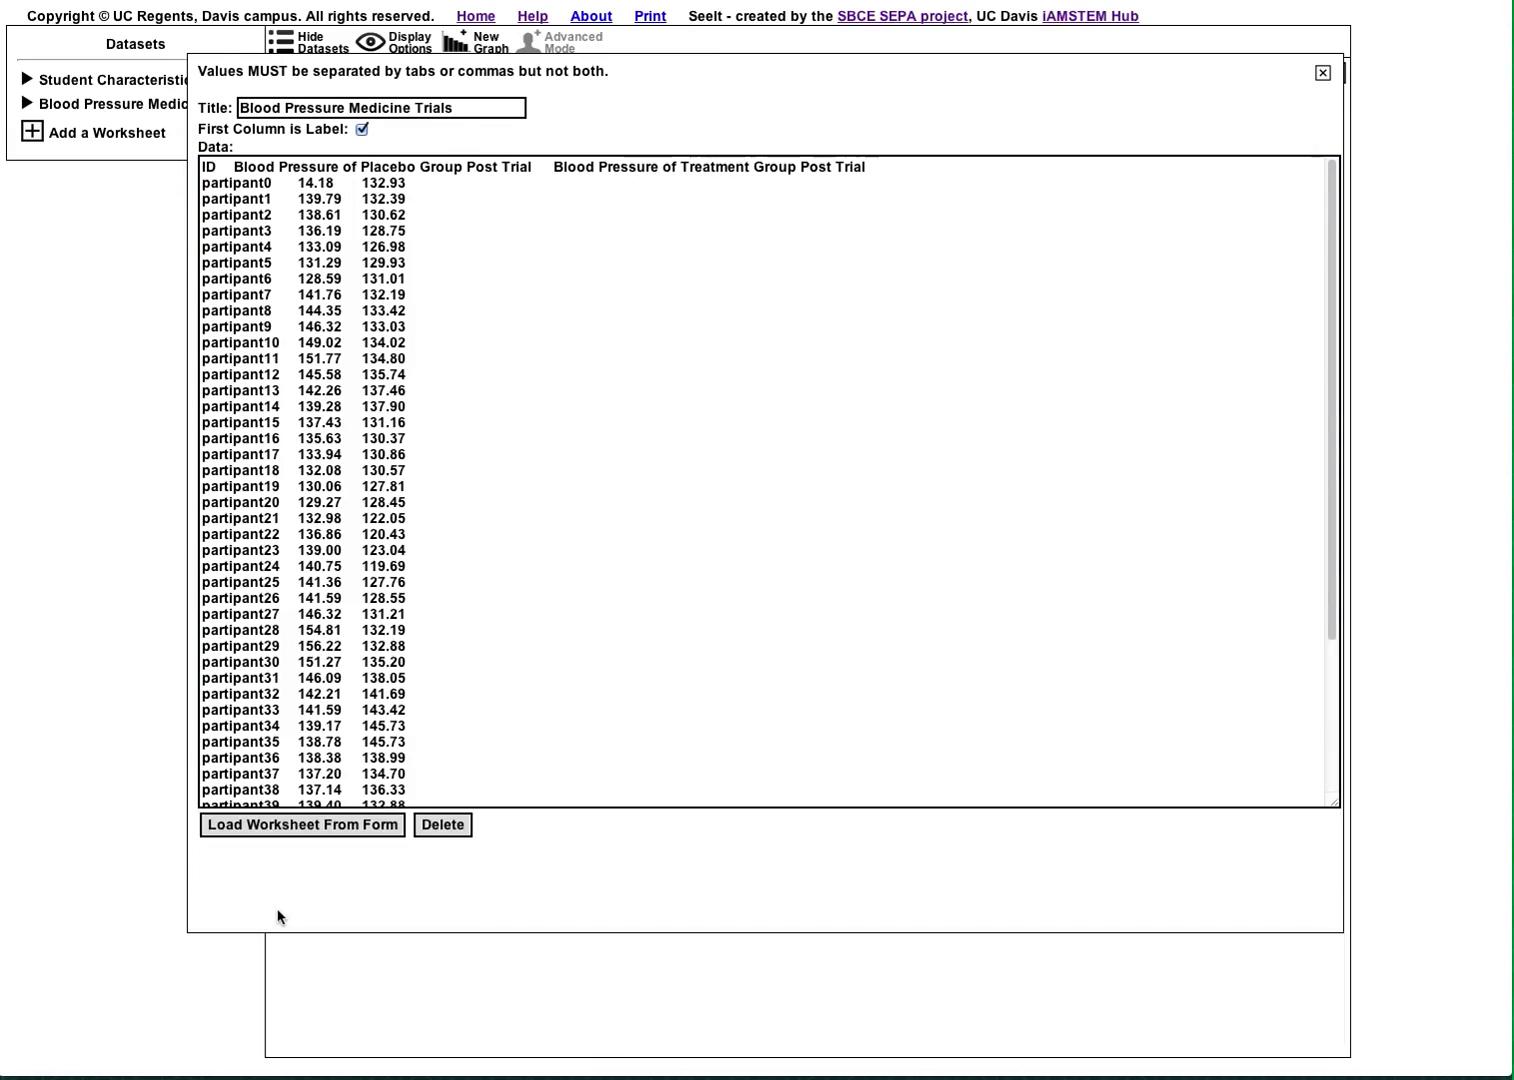
# Expand the trials folder and graph the edited Placebo dataset with its 14.18 outlier.
pyautogui.click(27, 105)
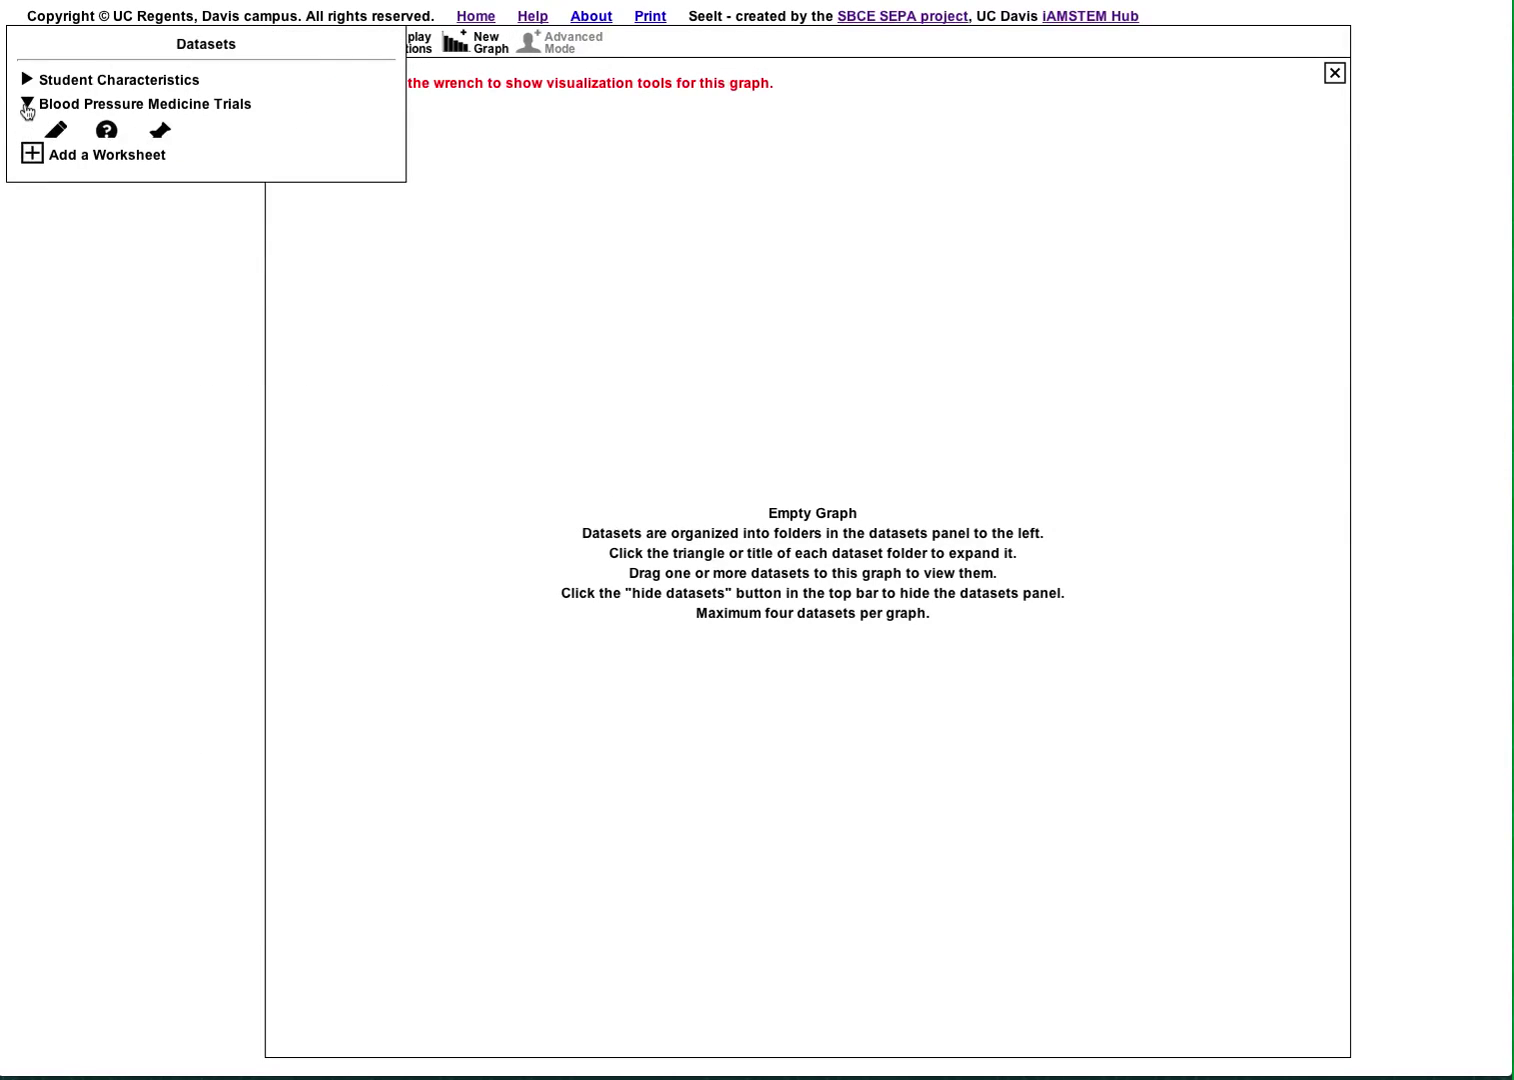
pyautogui.moveTo(160, 160); pyautogui.dragTo(589, 363)
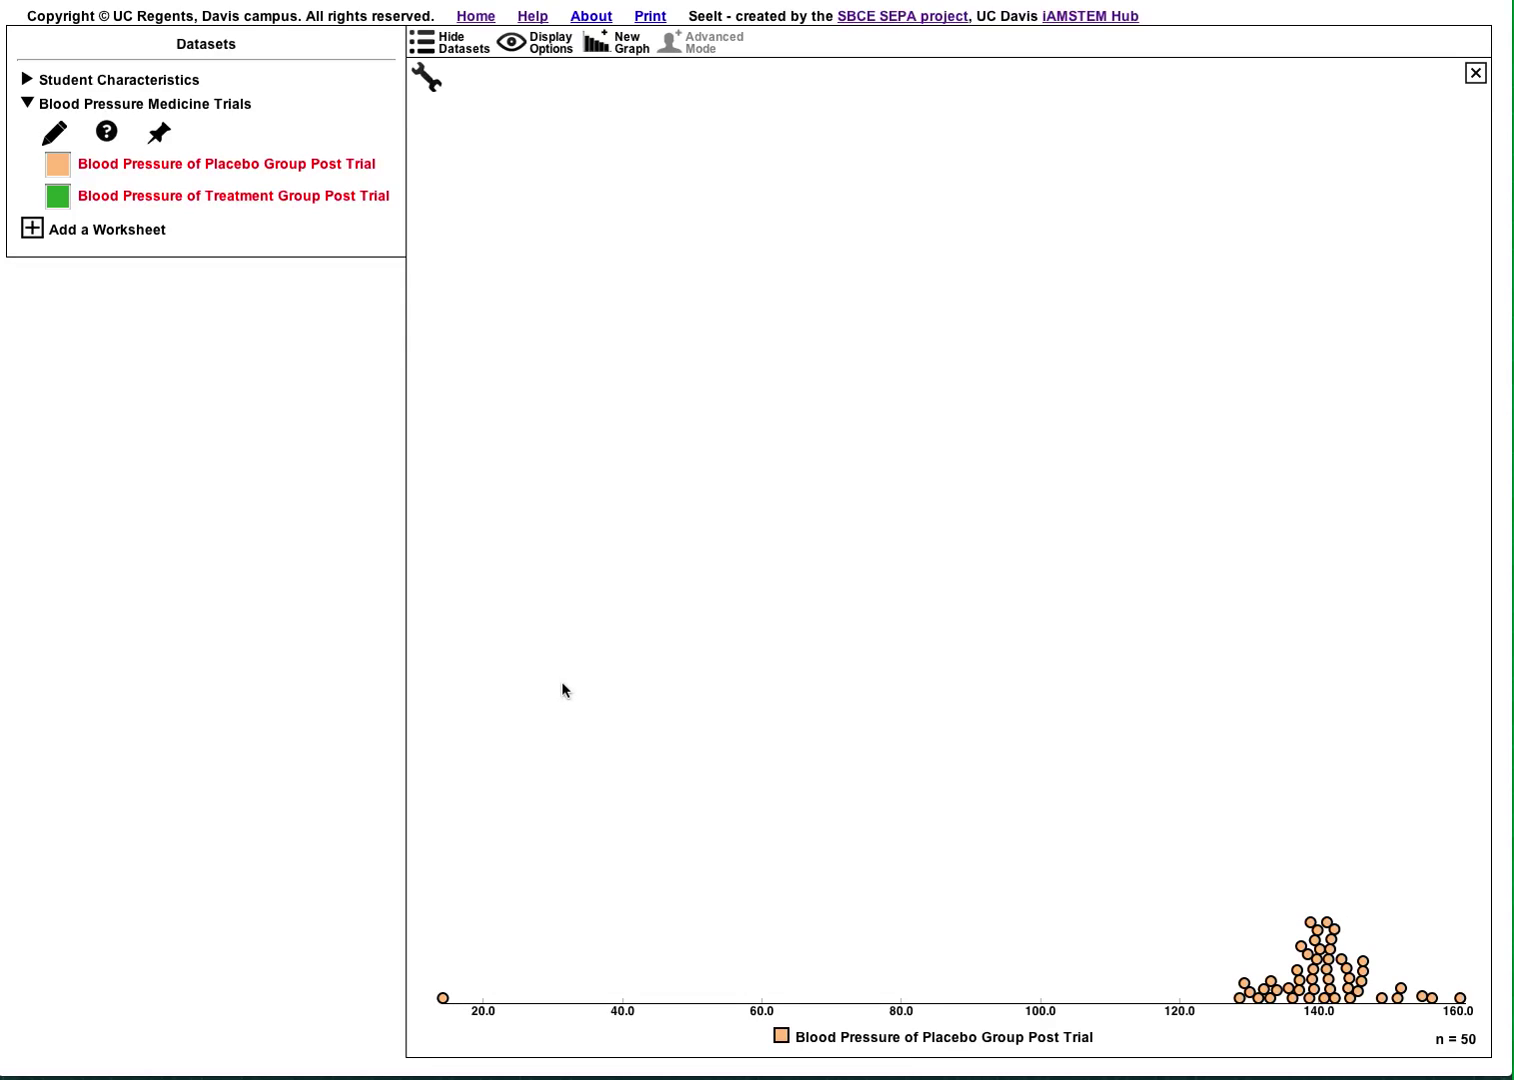
# Delete the Blood Pressure Medicine Trials worksheet from its editor and confirm the deletion.
pyautogui.click(57, 133)
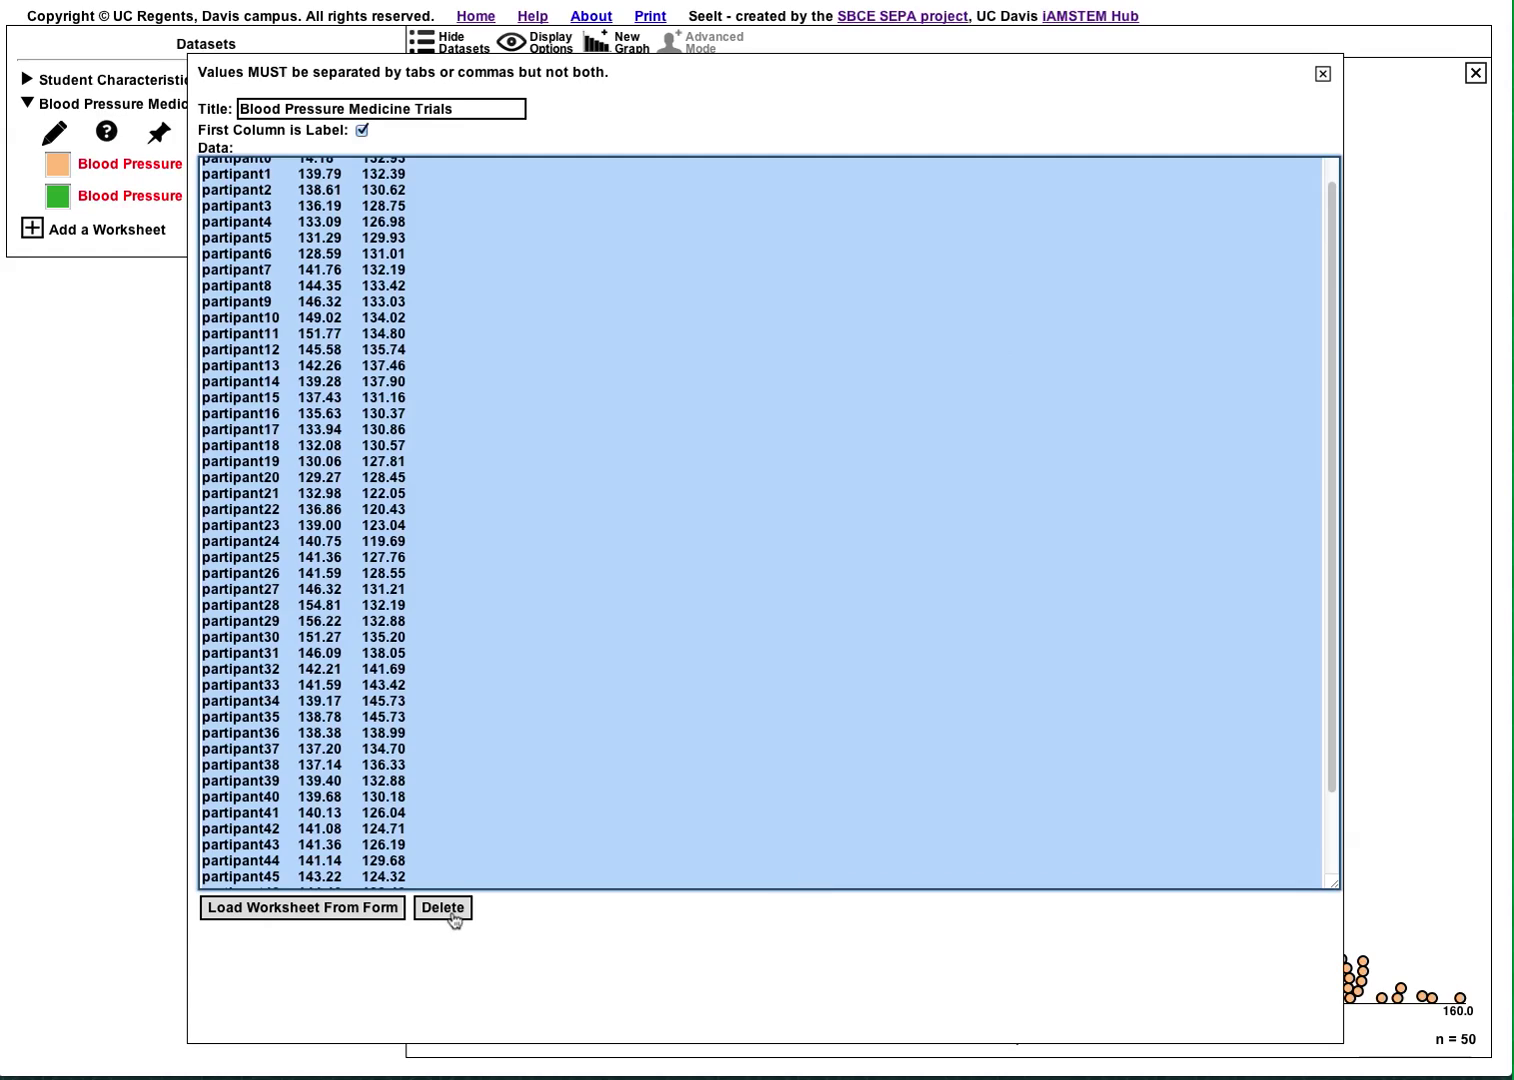
pyautogui.click(452, 916)
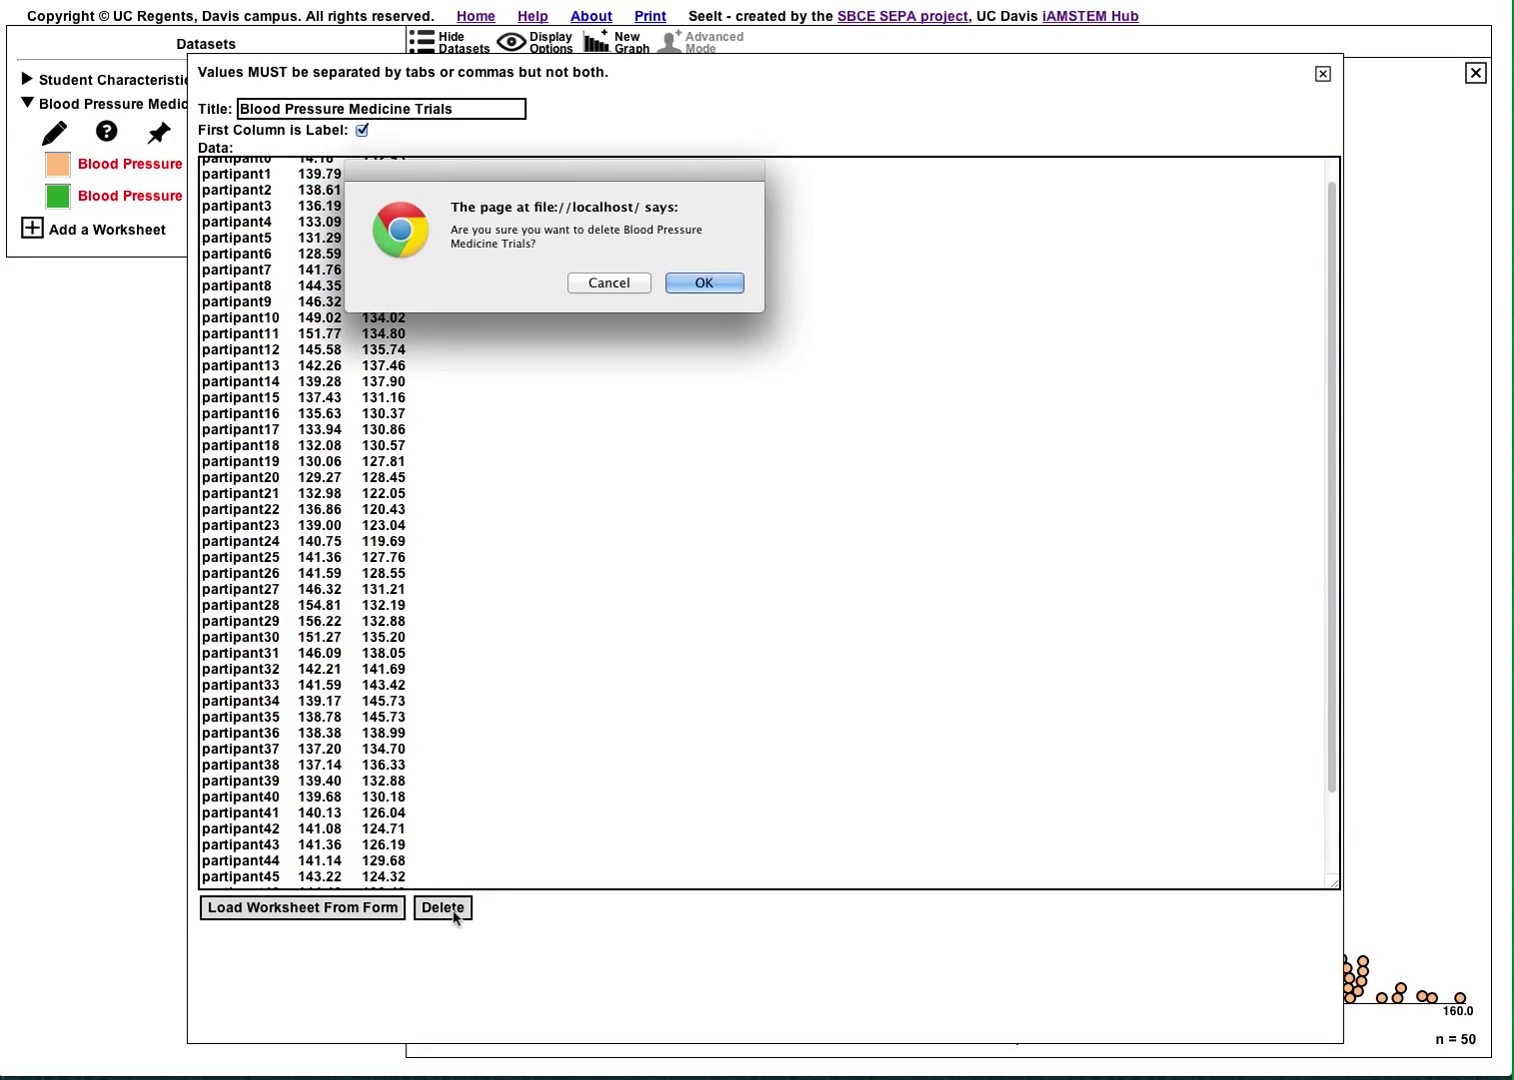
pyautogui.click(694, 285)
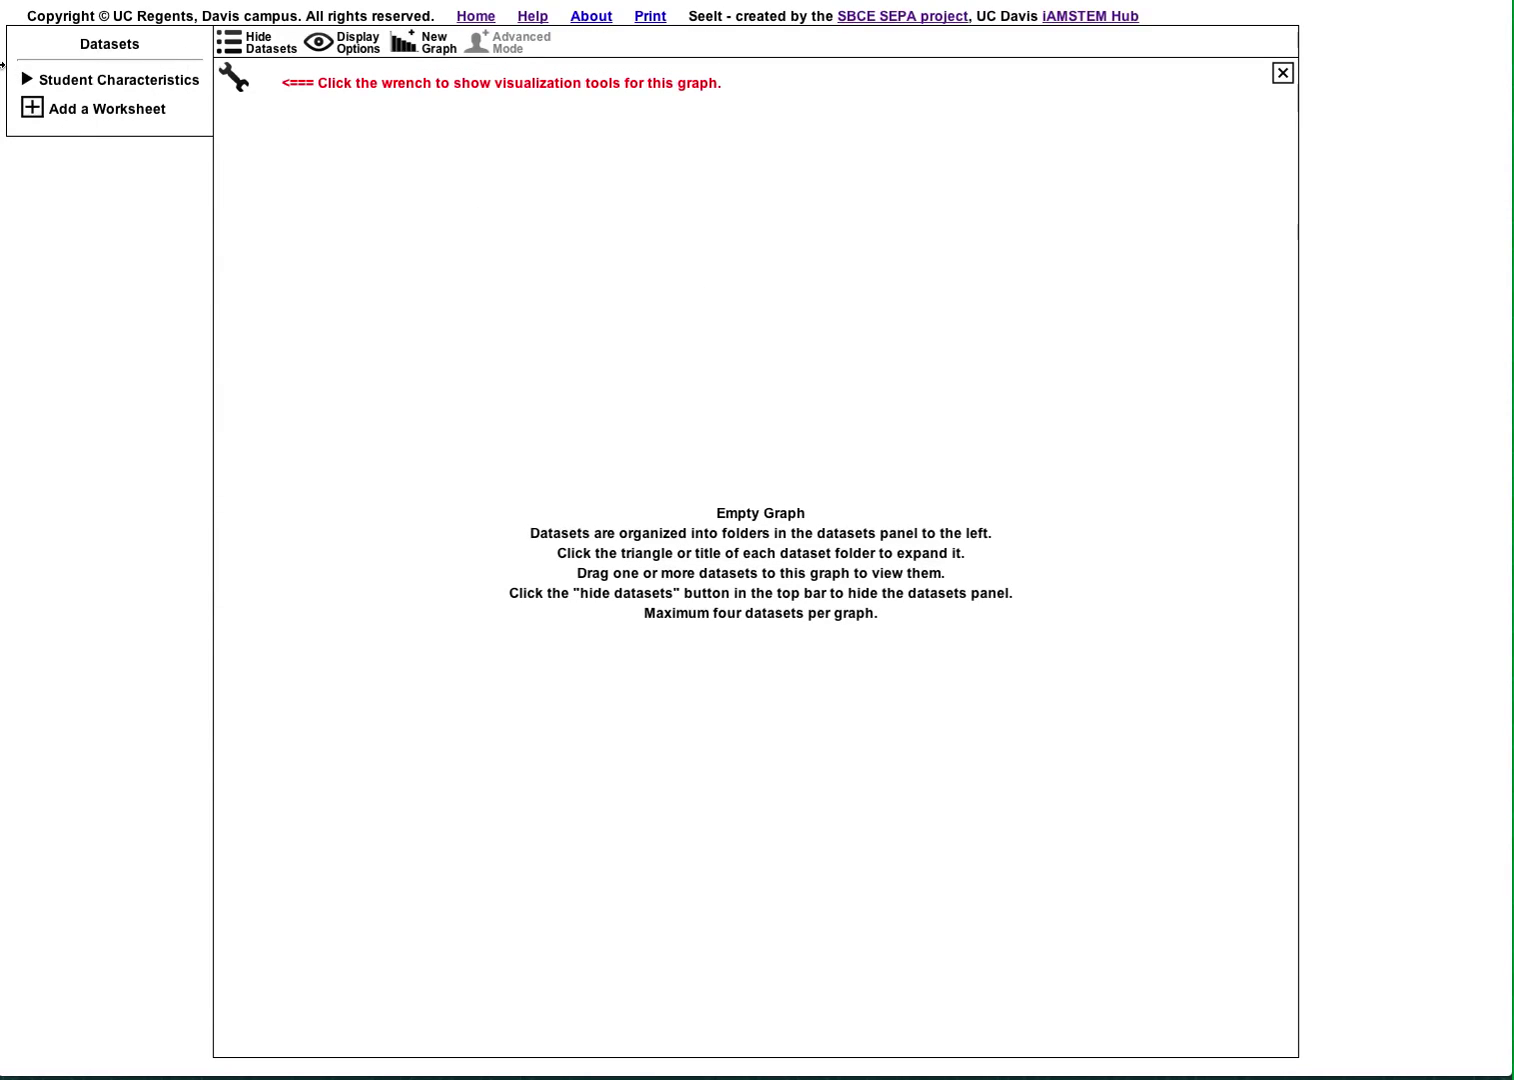